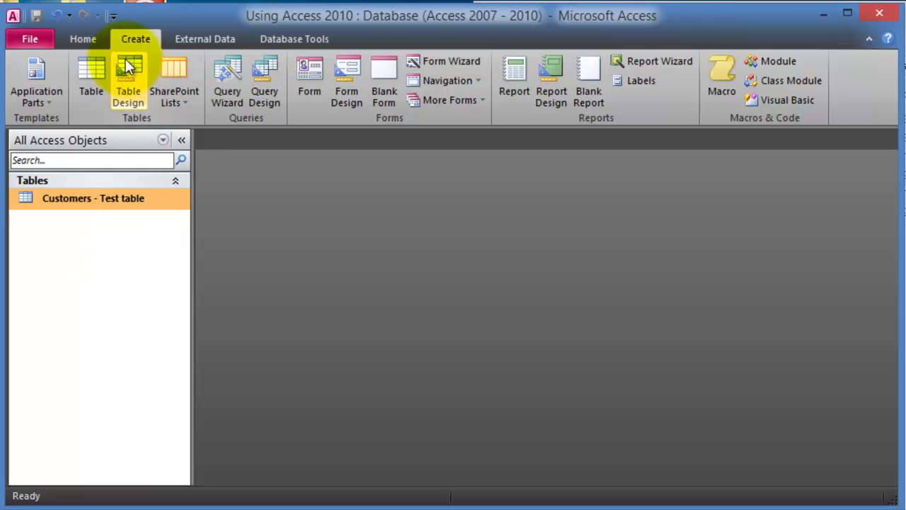
Step: Create a new table, save it as "Invoices - test table" and display it in Design view
click(83, 40)
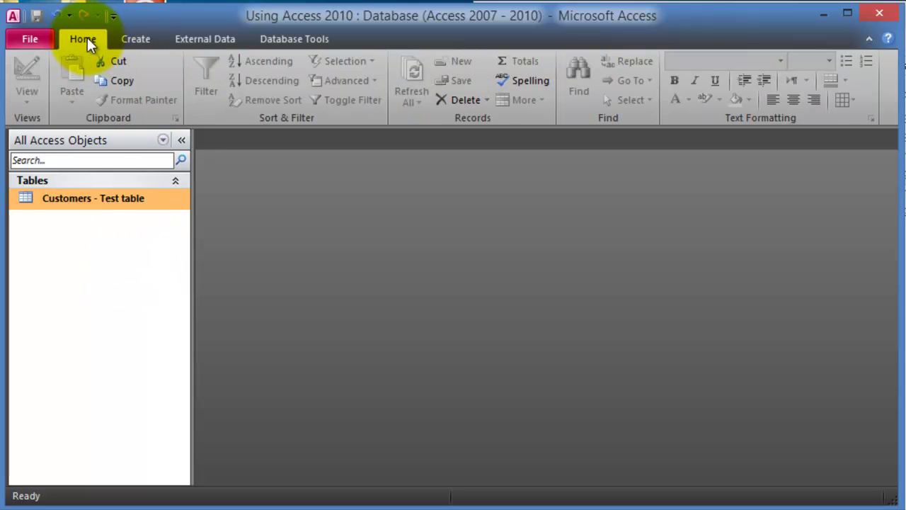
click(141, 39)
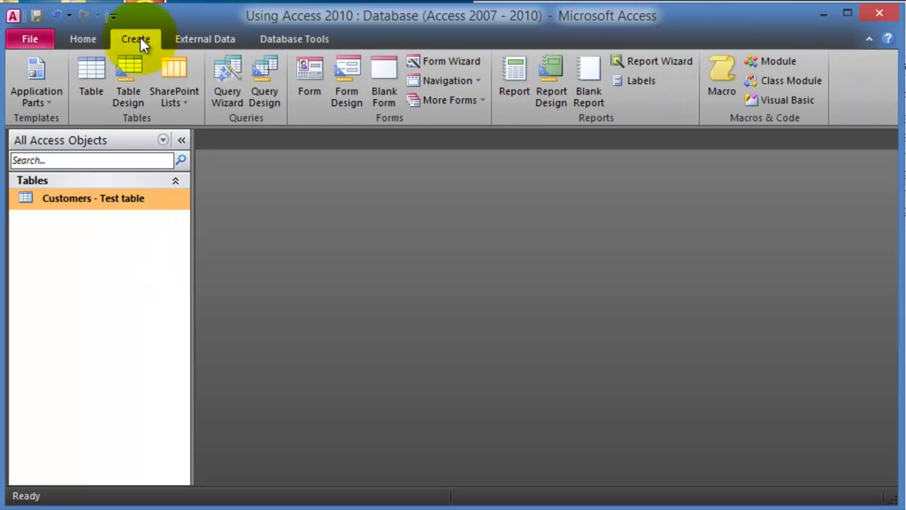
click(91, 105)
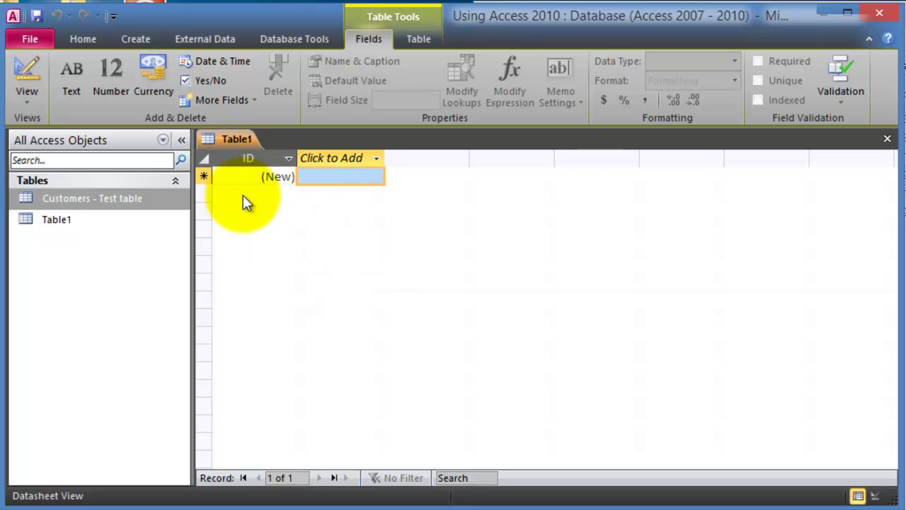
click(34, 102)
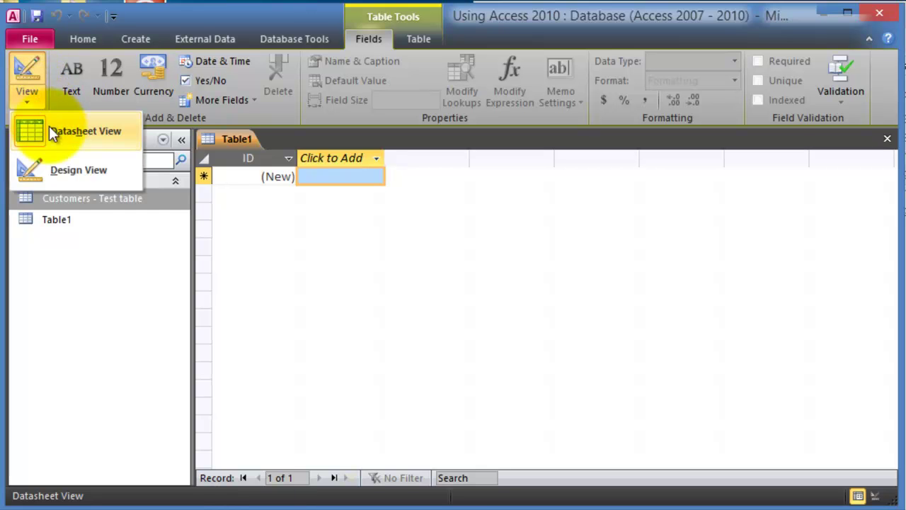
click(83, 170)
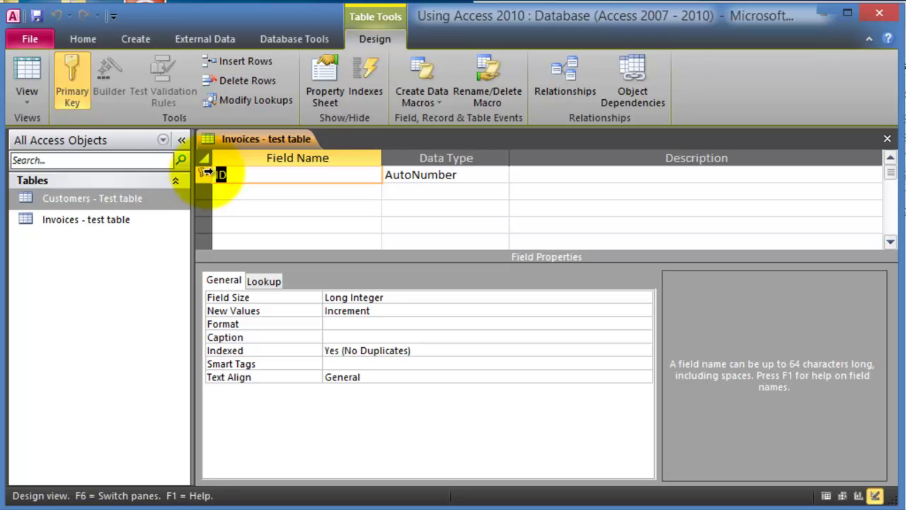
Step: Rename the primary key field from ID to "Invoice ID"
text(Invo)
key(BackSpace)
key(BackSpace)
text(nvoice ID)
Step: Add two Number fields named "Order Number" and "Customer Number" below Invoice ID
click(275, 192)
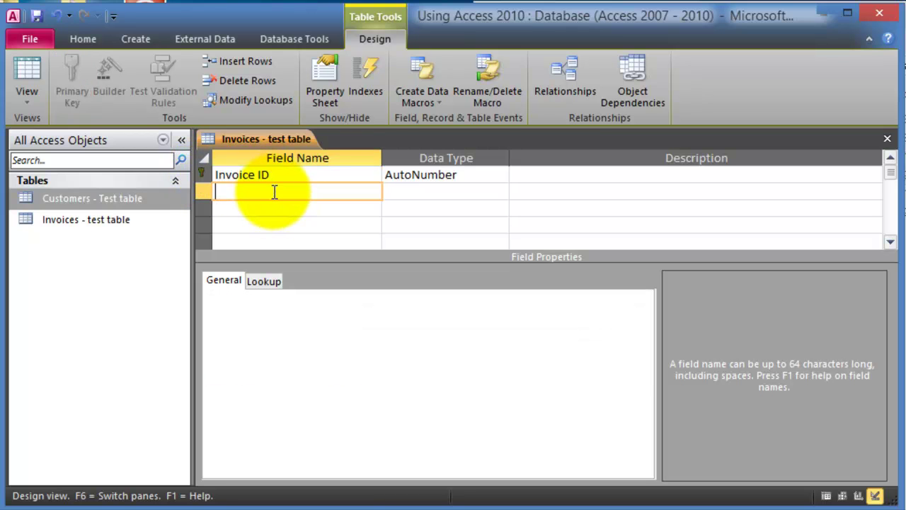
text(Order Number)
click(326, 209)
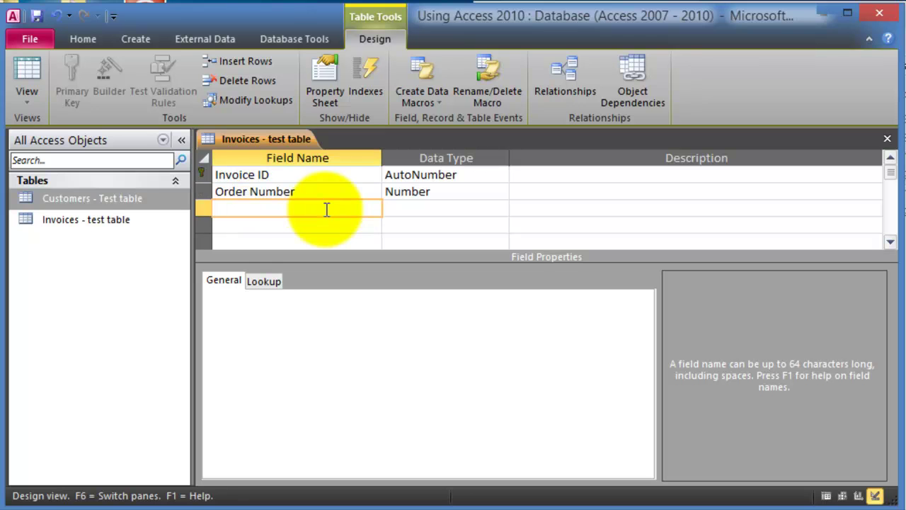
text(Customer Number)
Step: Add an "Amount" field with the Currency data type, and close the table with its design changes saved
key(Down)
text(Amoun)
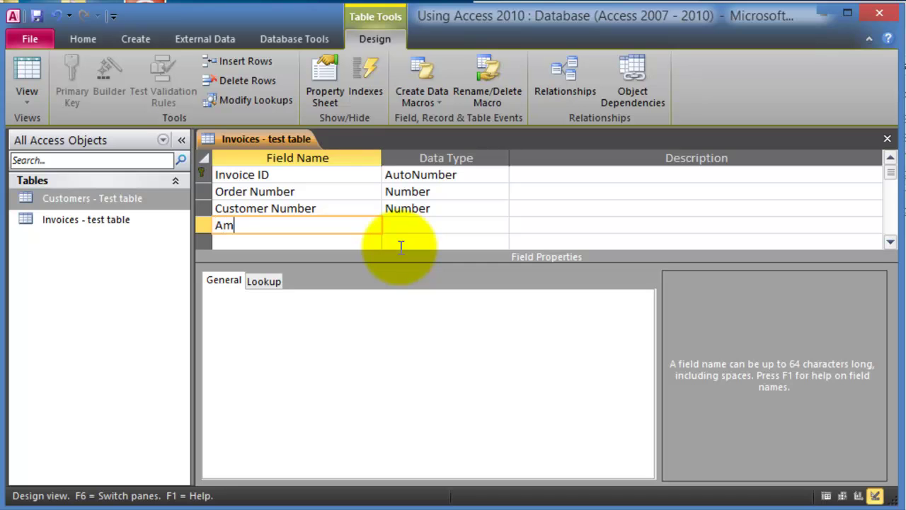
key(Tab)
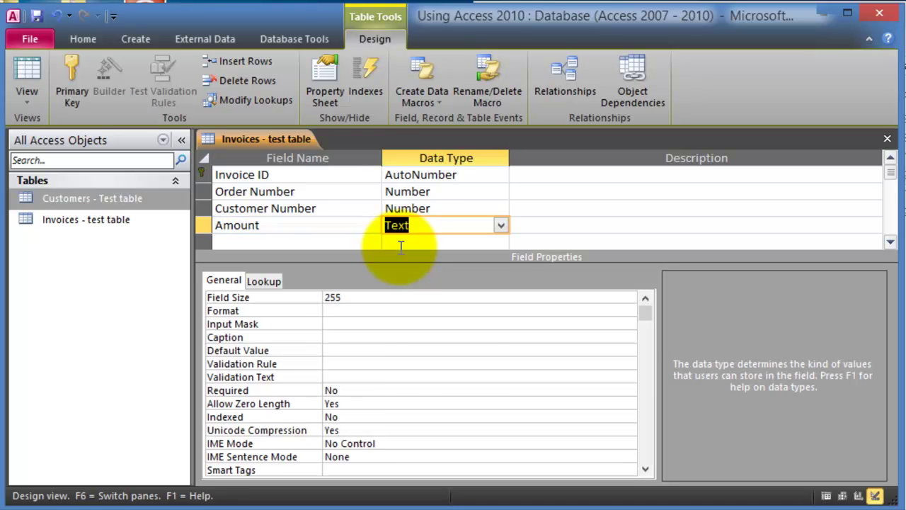
click(501, 225)
click(425, 309)
click(349, 241)
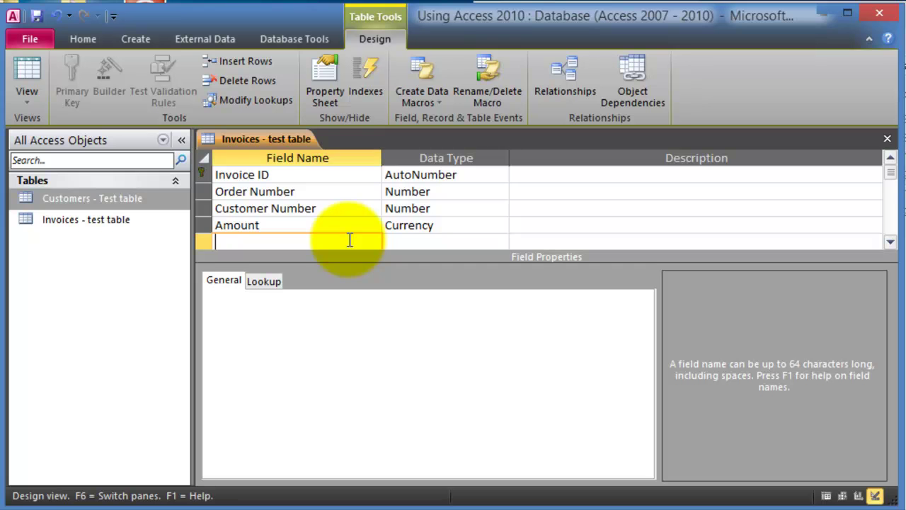
click(889, 142)
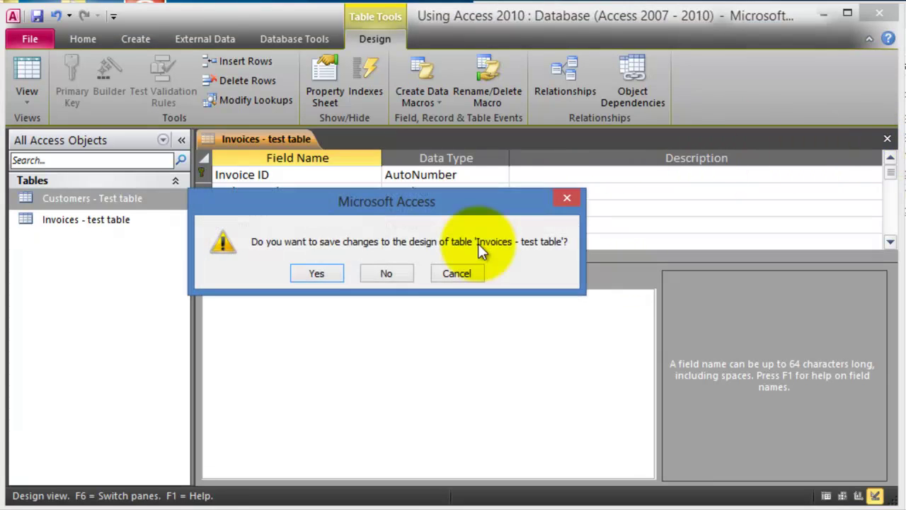
click(321, 276)
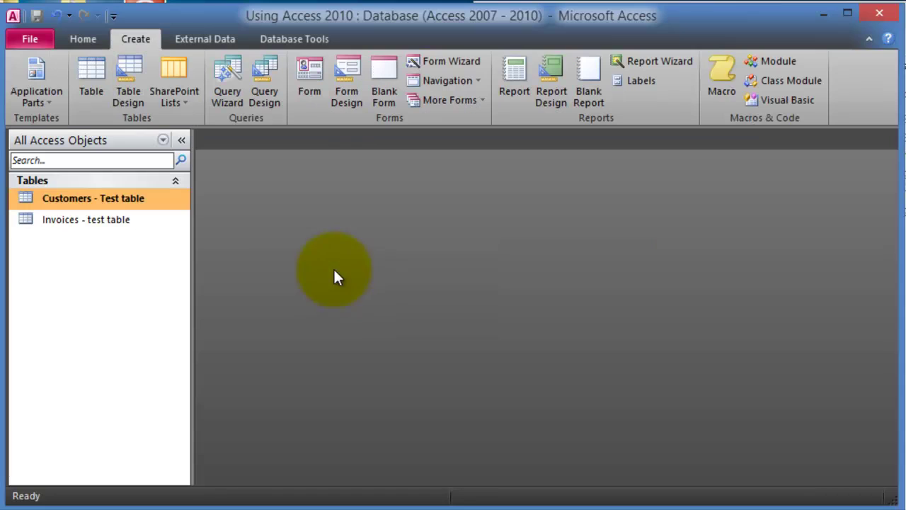
Step: Open Invoices - test table as a datasheet and widen the Customer Number column
double_click(73, 220)
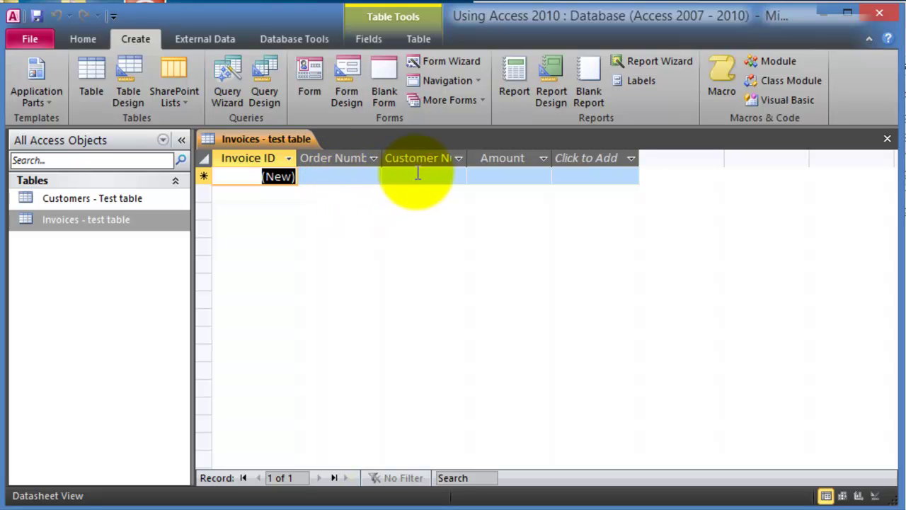
double_click(466, 156)
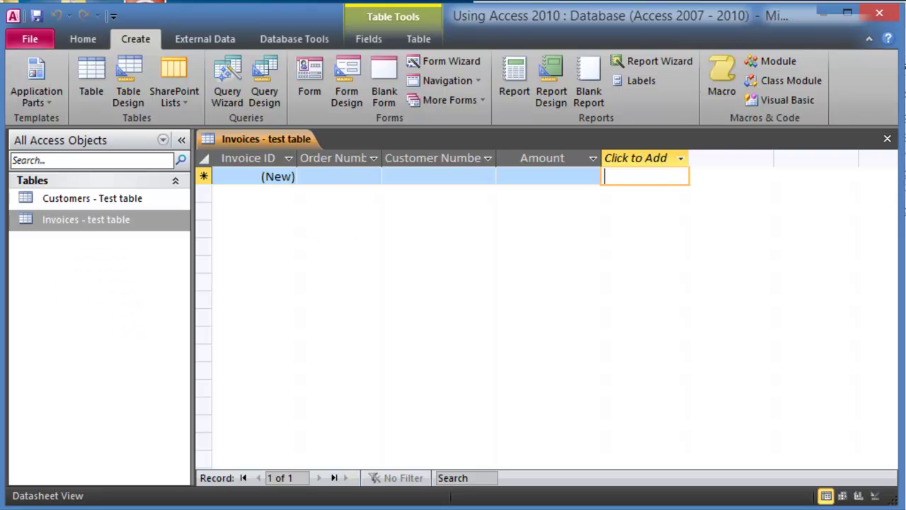
Step: Switch to the Customer List workbook in Excel to view its records, and return to the Access database
key(alt+Tab)
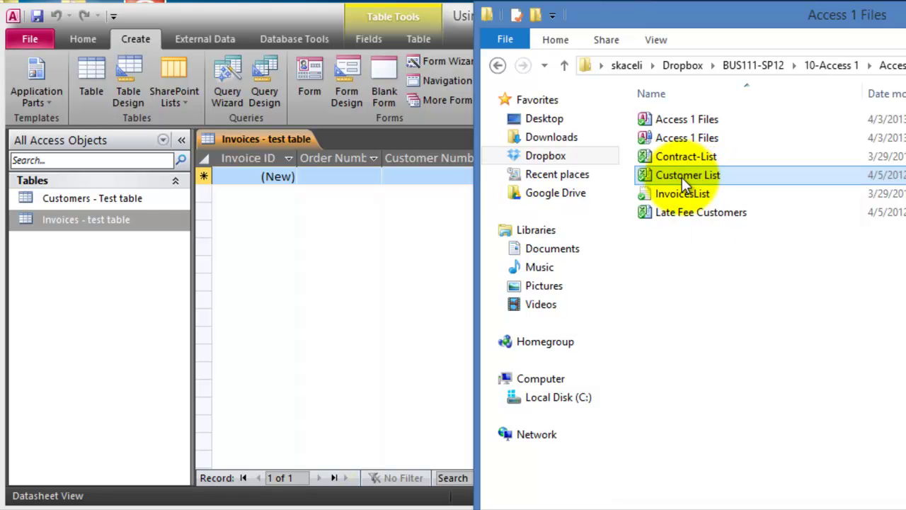
key(alt+Tab)
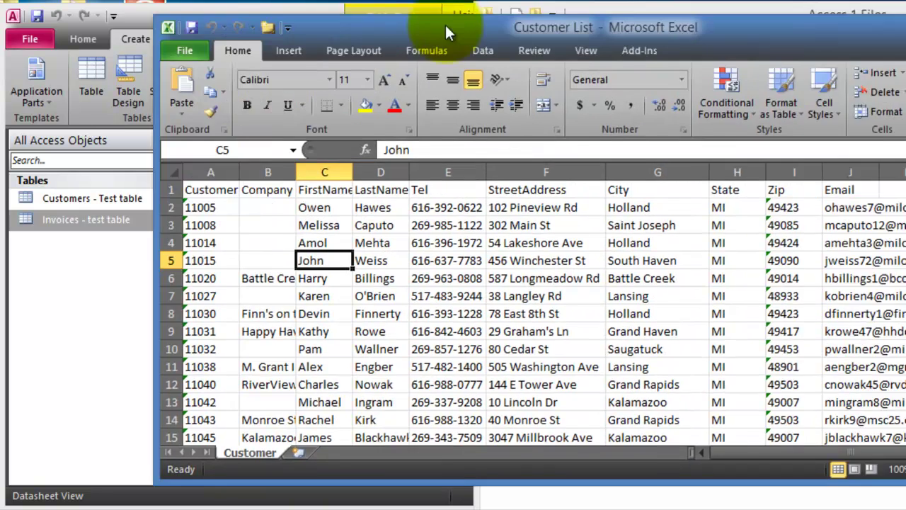
drag(444, 22, 335, 27)
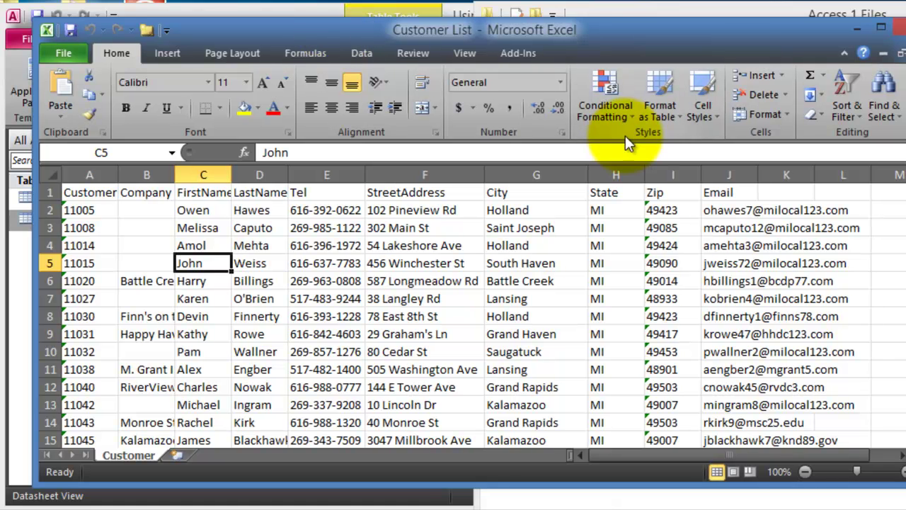
click(854, 30)
click(321, 330)
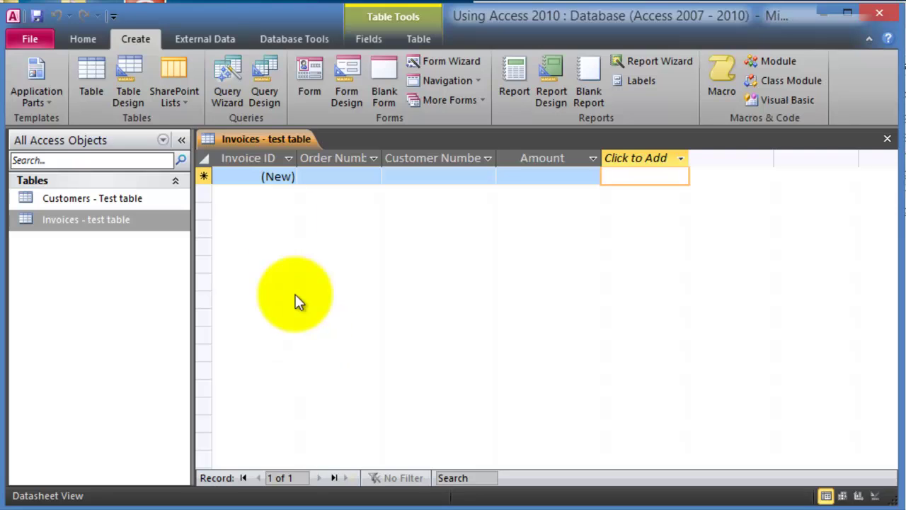
Step: Start an Excel spreadsheet import with Customer List.xlsx from the Access 1 Files folder as the source file
click(213, 37)
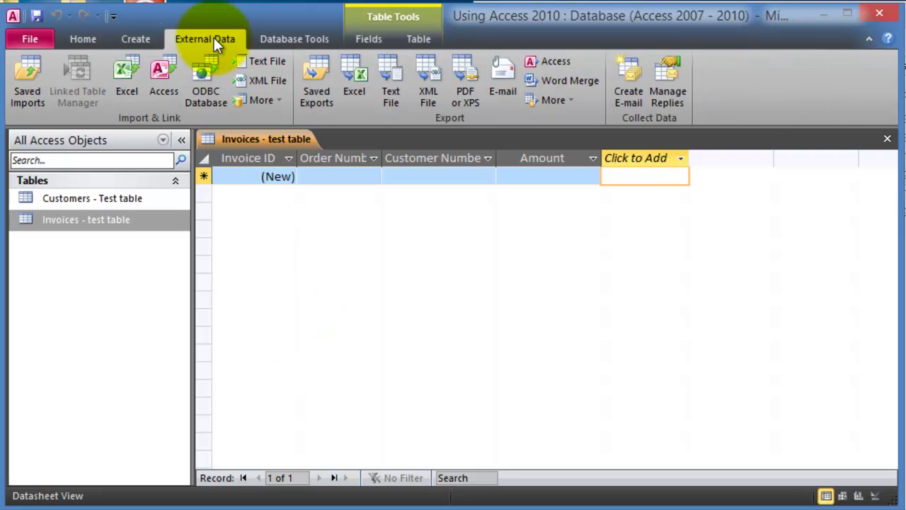
click(132, 97)
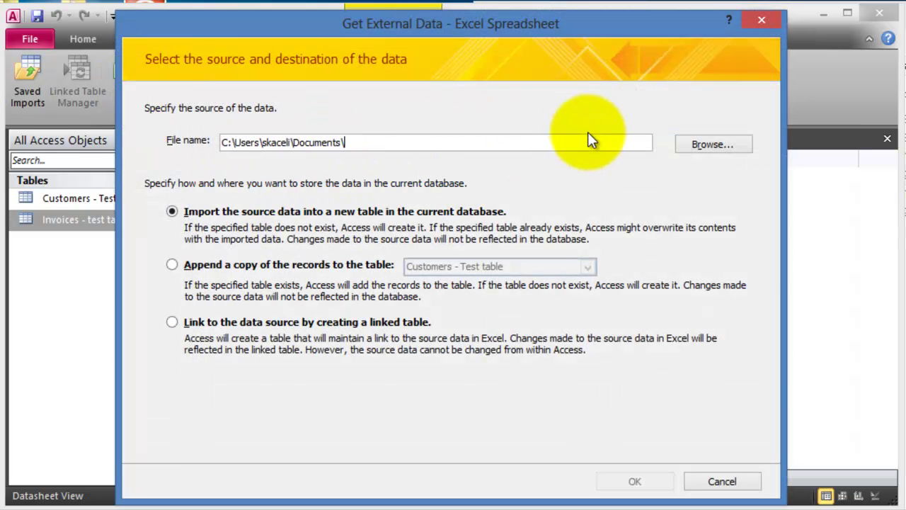
drag(394, 141, 172, 130)
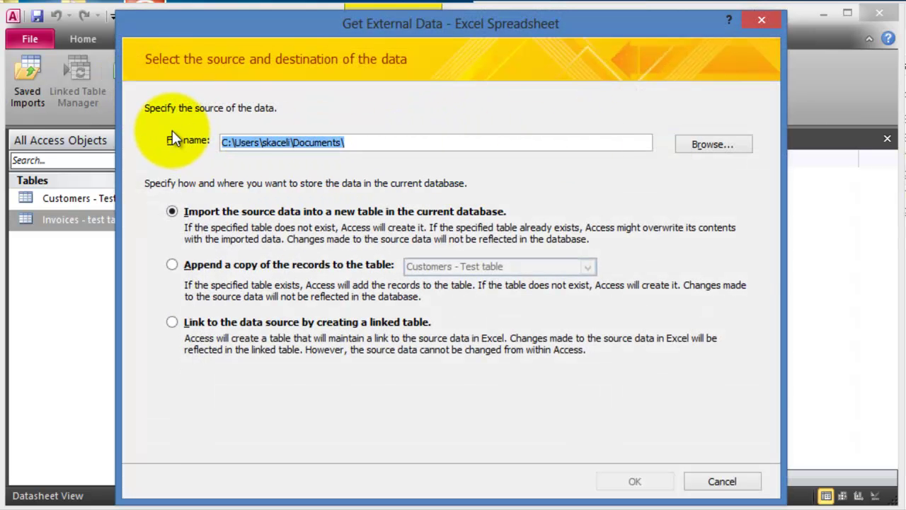
text(C:\Users\skaceli\Dropbox\BUS111-SP12\10-Access 1\Access 1 Files)
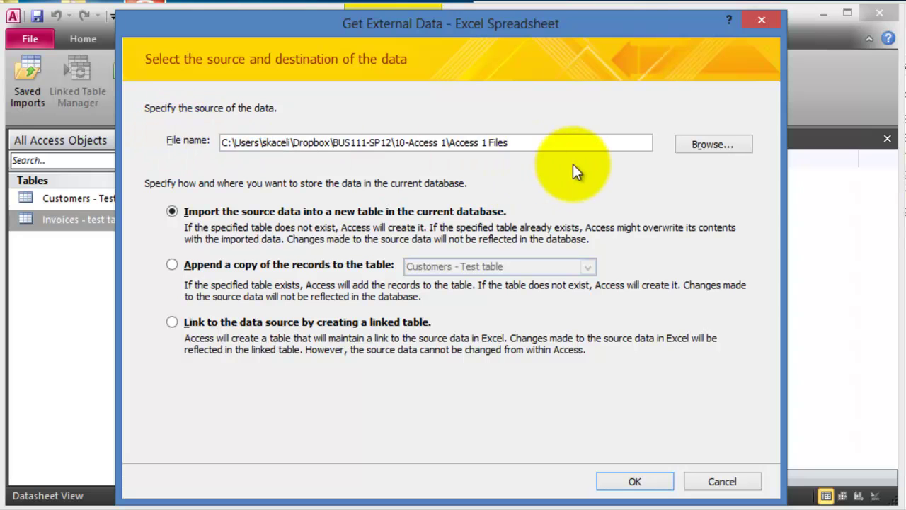
click(712, 145)
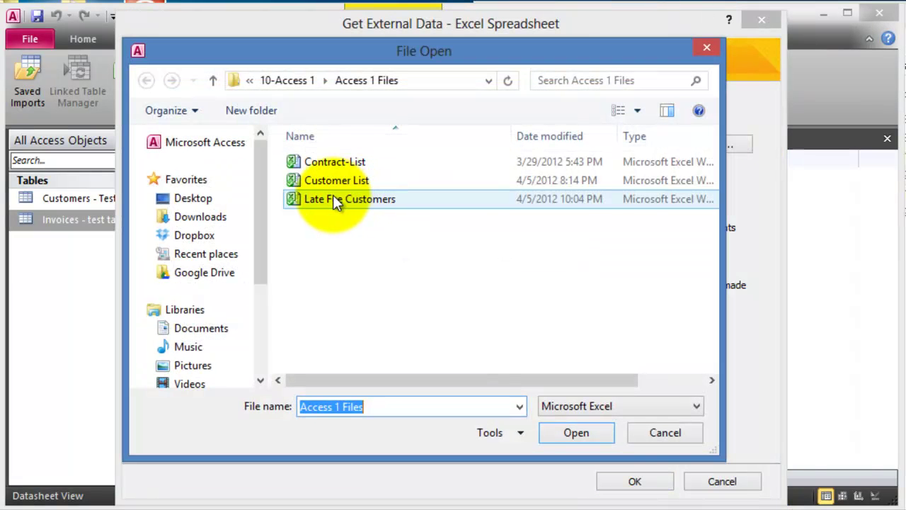
double_click(327, 183)
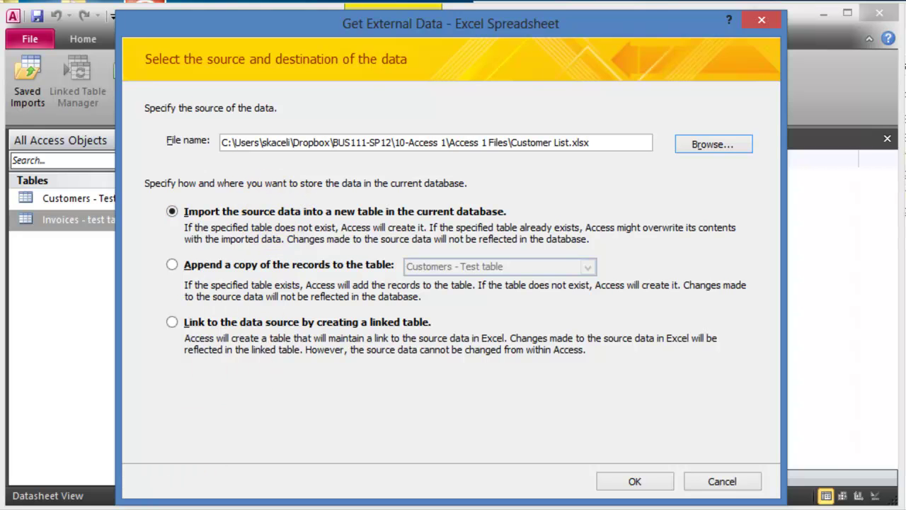
Step: Switch to the Customer List workbook in Excel and examine its first-row column headings from Company through City
click(183, 506)
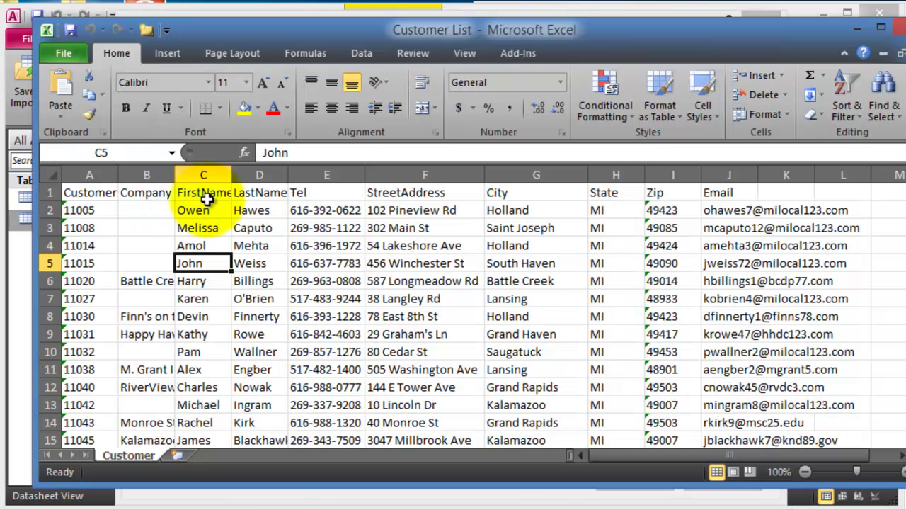
click(155, 193)
click(203, 193)
click(276, 192)
click(327, 192)
click(432, 192)
click(531, 193)
click(859, 28)
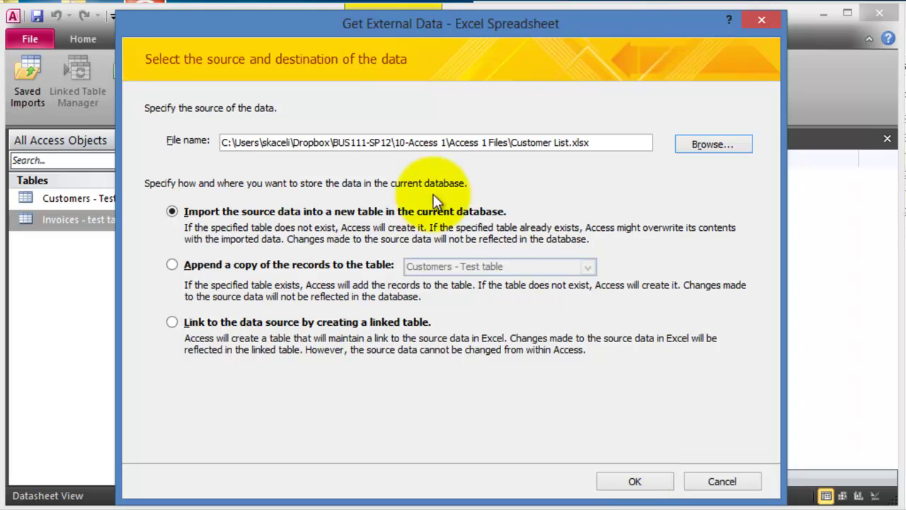
Step: Import the Customer worksheet into a new table with the first row used as column headings
drag(589, 143, 515, 147)
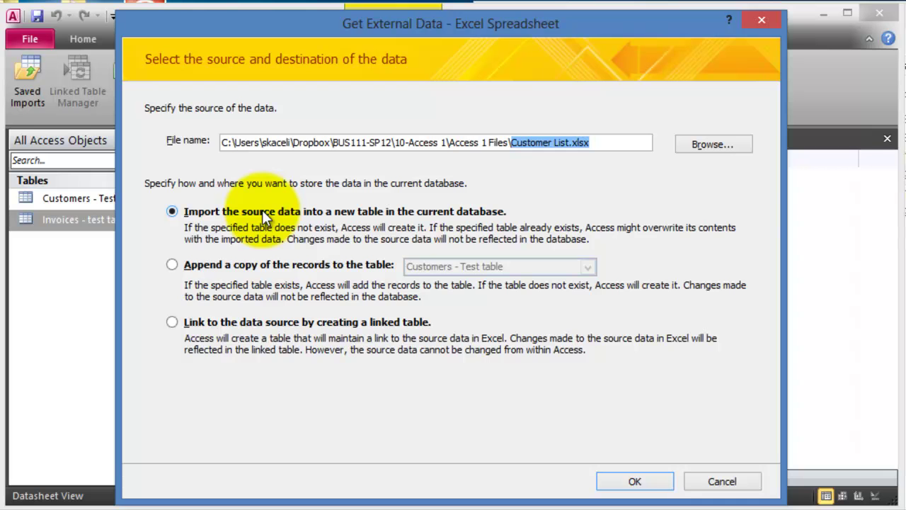
click(634, 481)
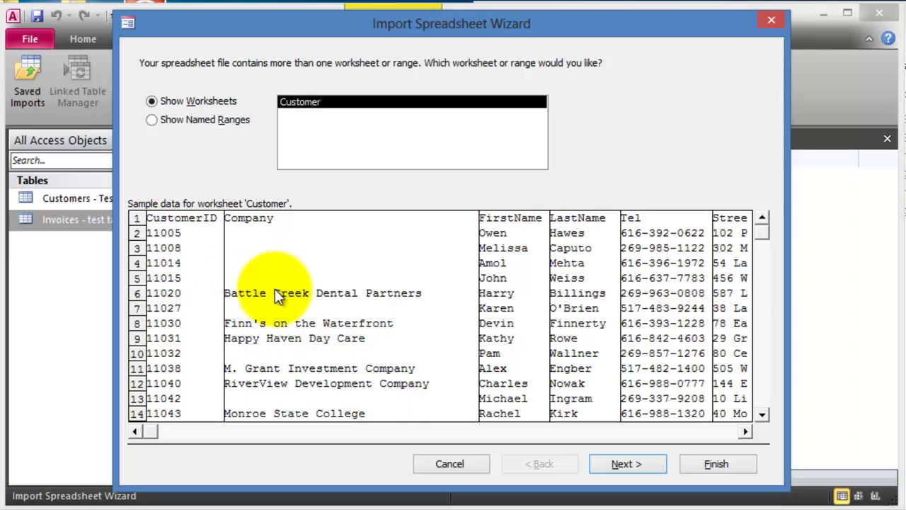
click(626, 468)
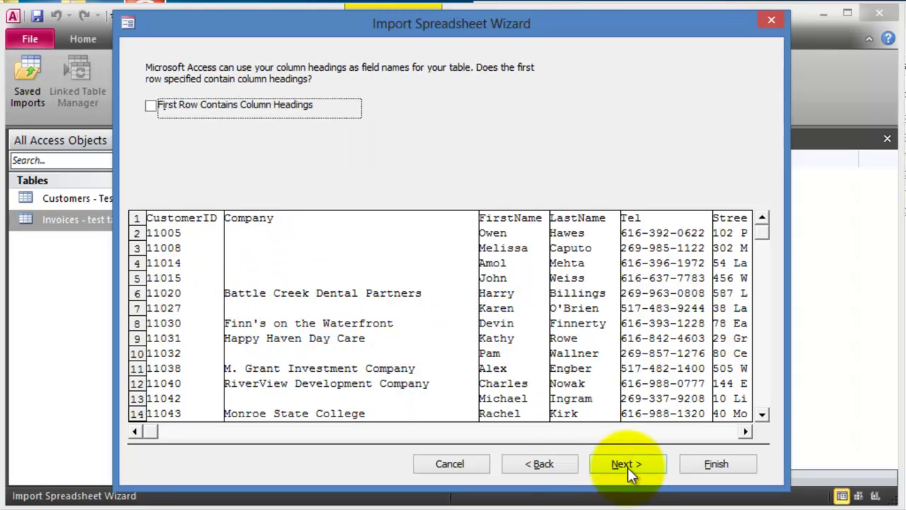
click(150, 106)
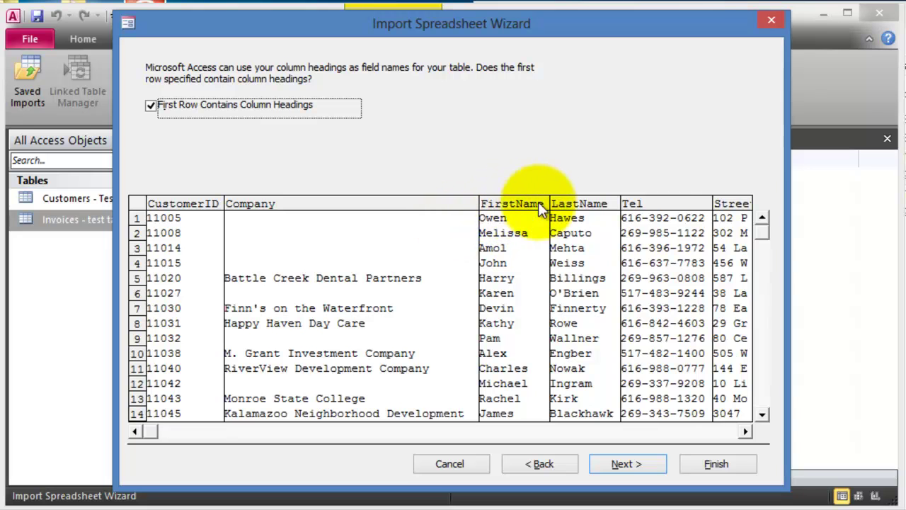
click(638, 467)
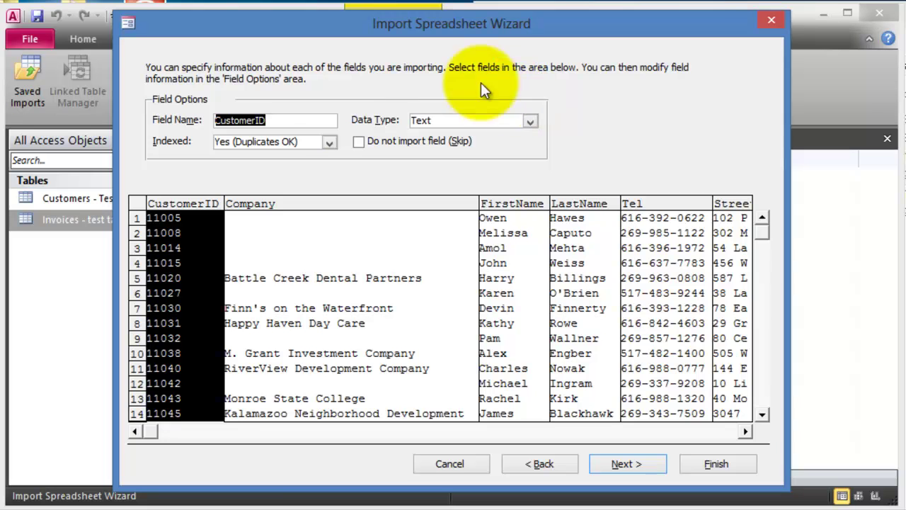
Step: Accept the default CustomerID field options and choose CustomerID as the new table's own primary key
click(294, 120)
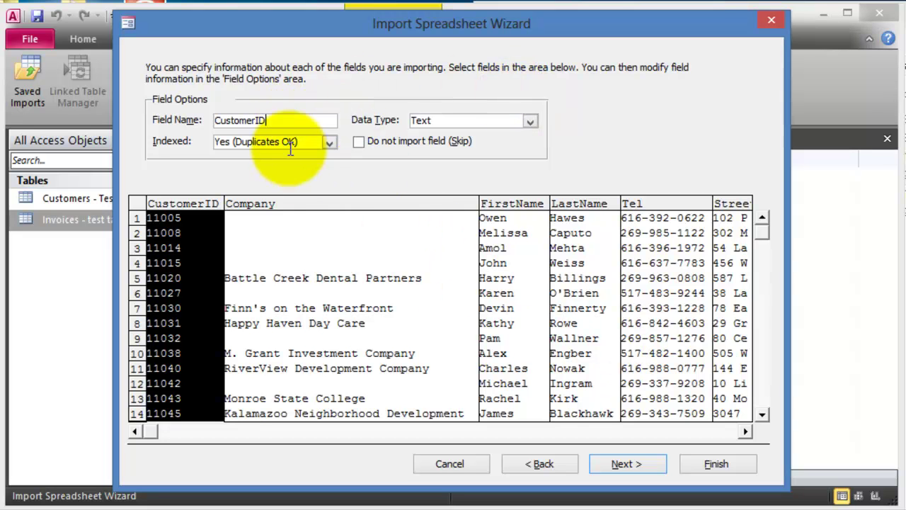
click(637, 470)
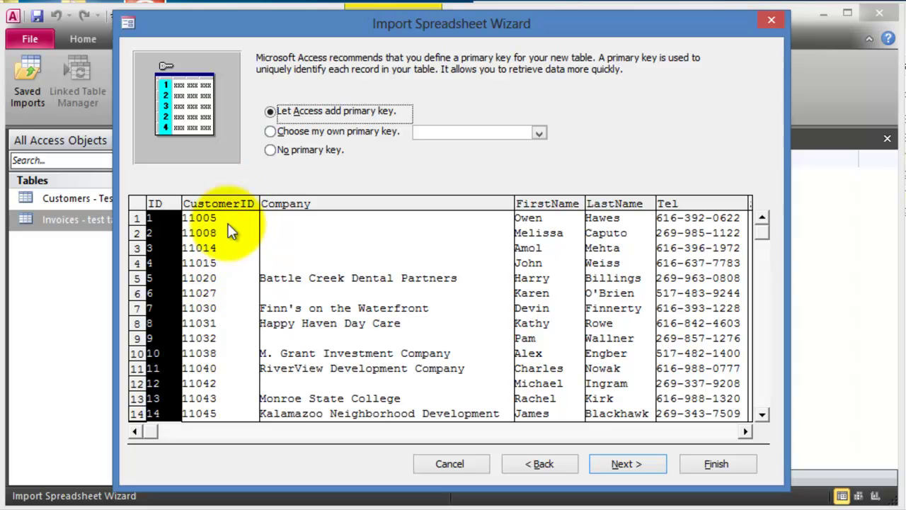
click(274, 131)
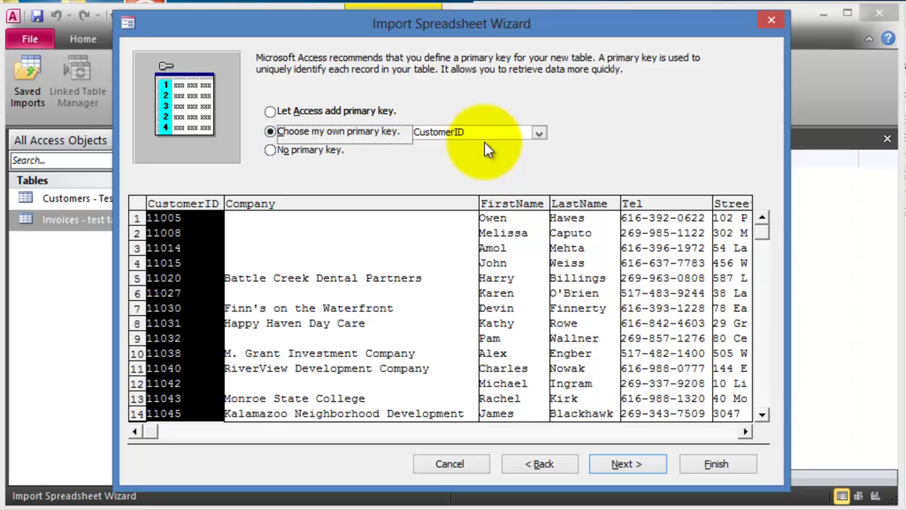
click(192, 312)
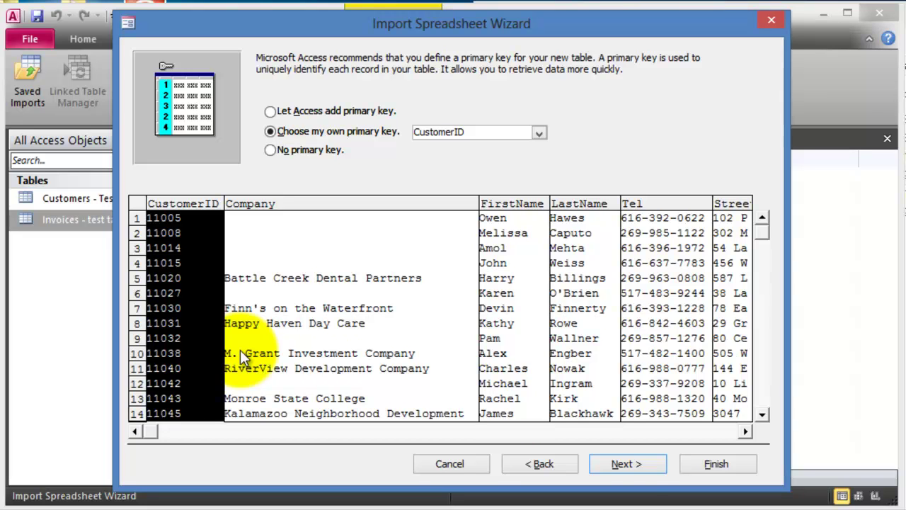
Step: Name the destination table Customers and finish the spreadsheet import without saving the import steps
click(623, 467)
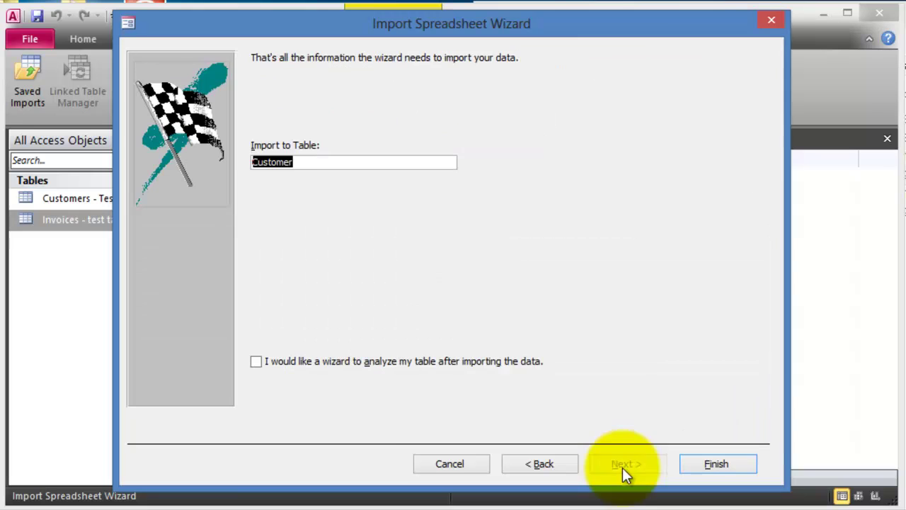
click(301, 161)
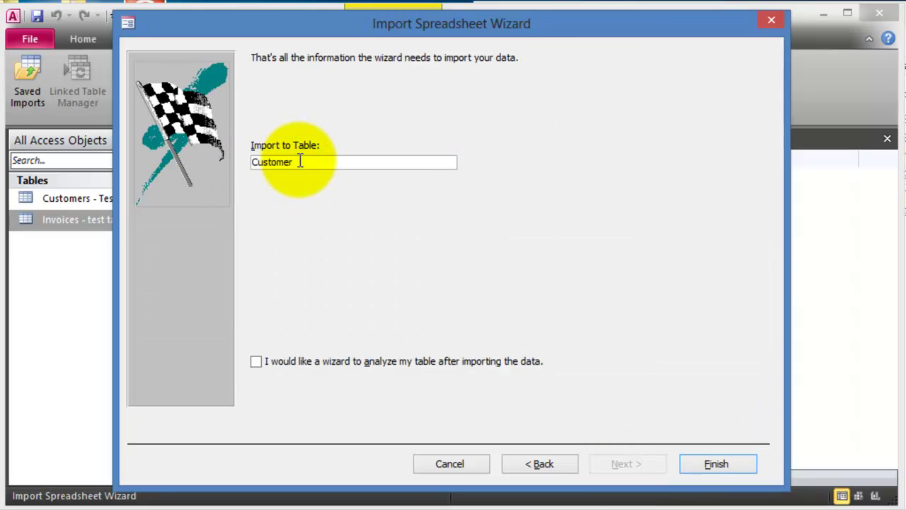
text(s)
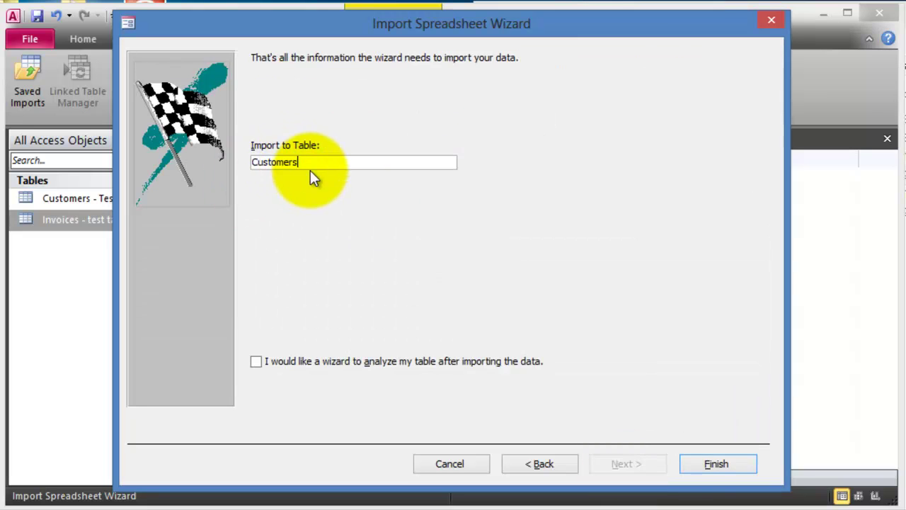
click(703, 464)
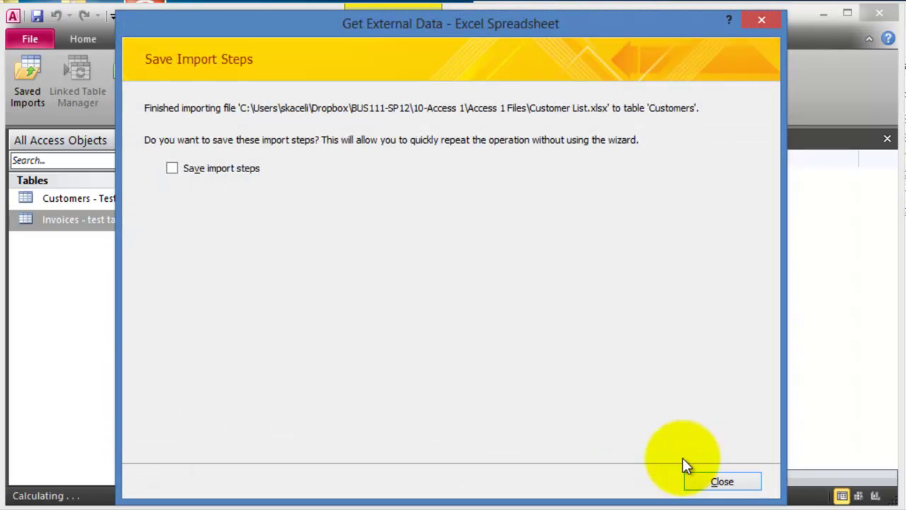
click(720, 482)
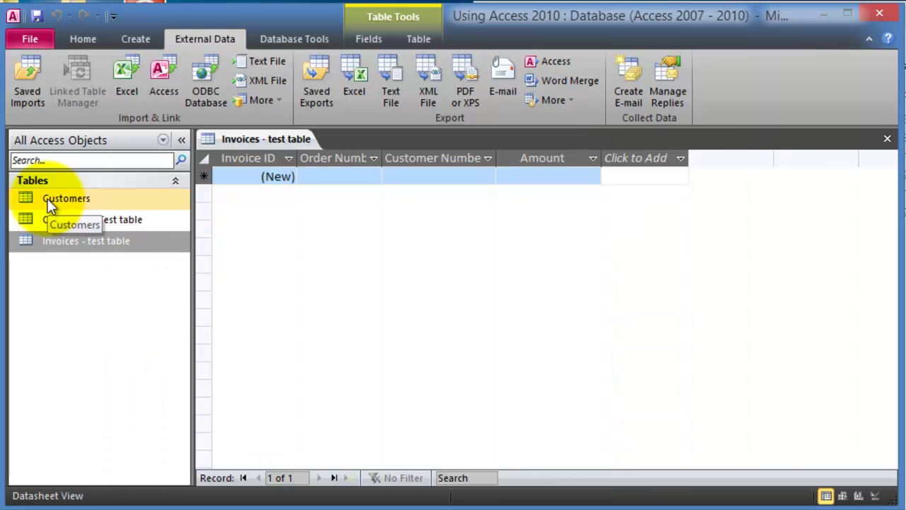
Step: Delete the Customers - Test table and Invoices - test table objects from the database
click(47, 198)
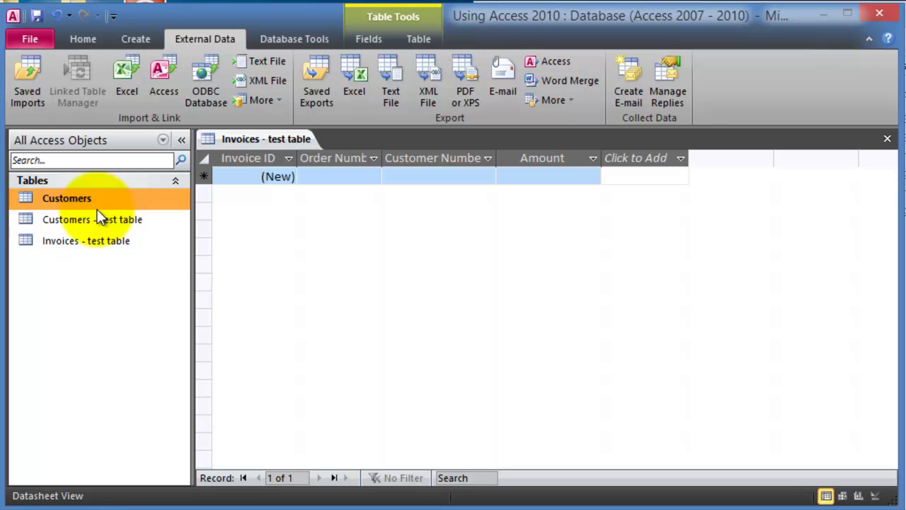
click(119, 218)
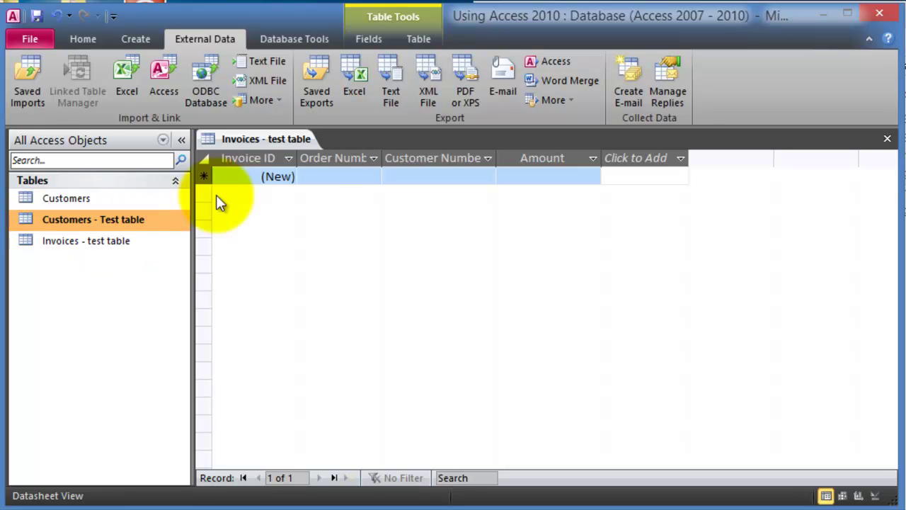
key(Delete)
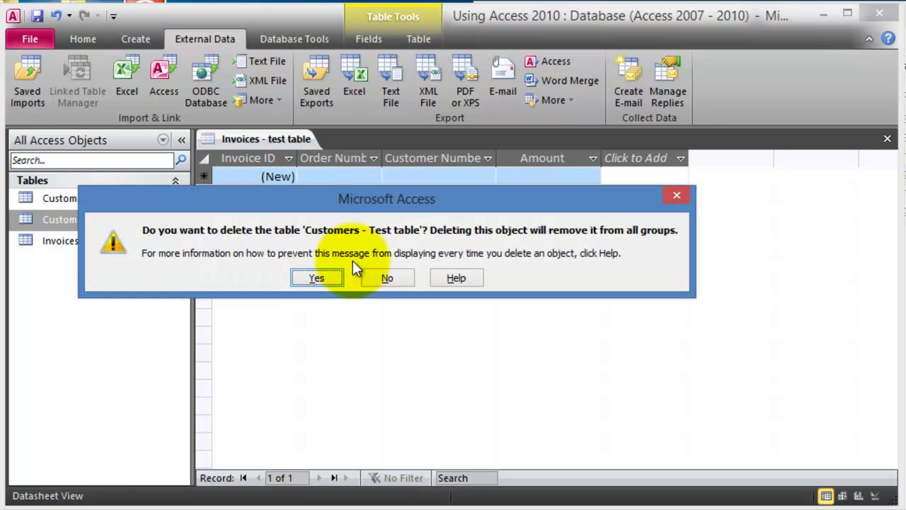
click(320, 278)
key(Delete)
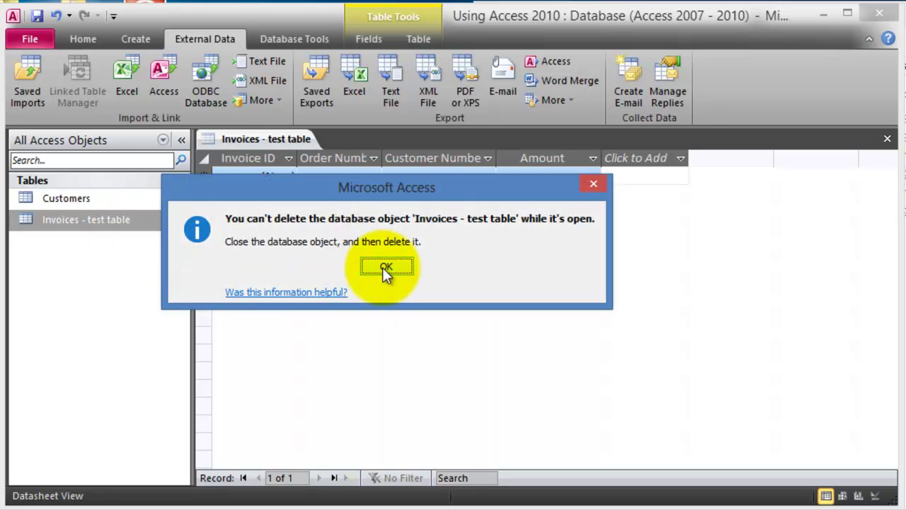
click(140, 310)
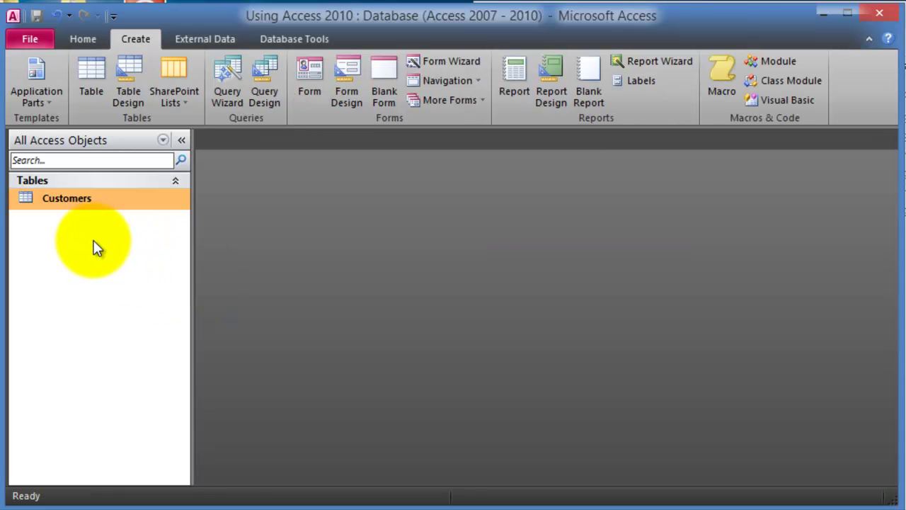
Step: Open the Customers table in Datasheet View and look through its imported records
double_click(74, 204)
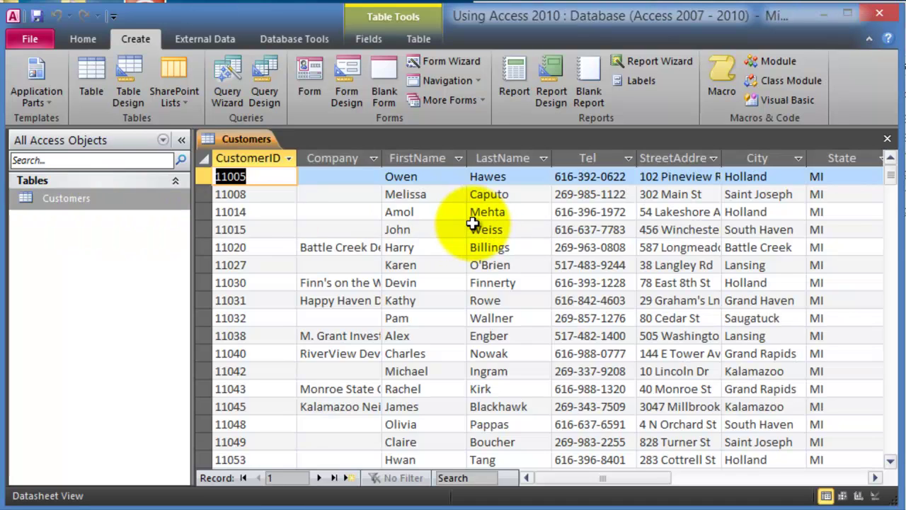
scroll(465, 237, down, 5)
scroll(453, 269, down, 3)
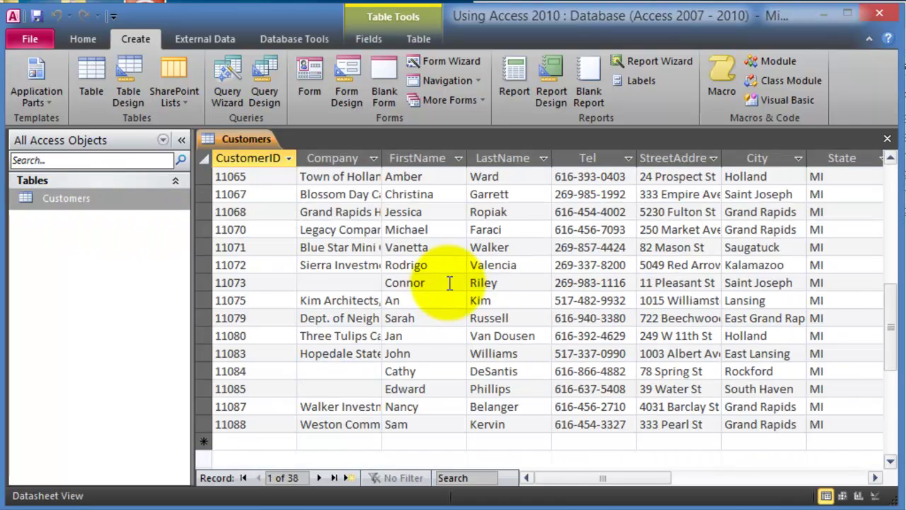
scroll(450, 283, up, 8)
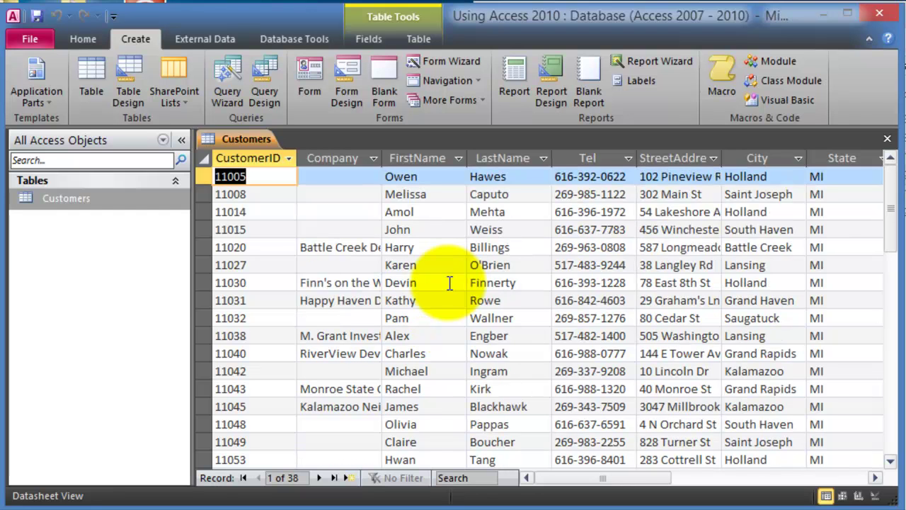
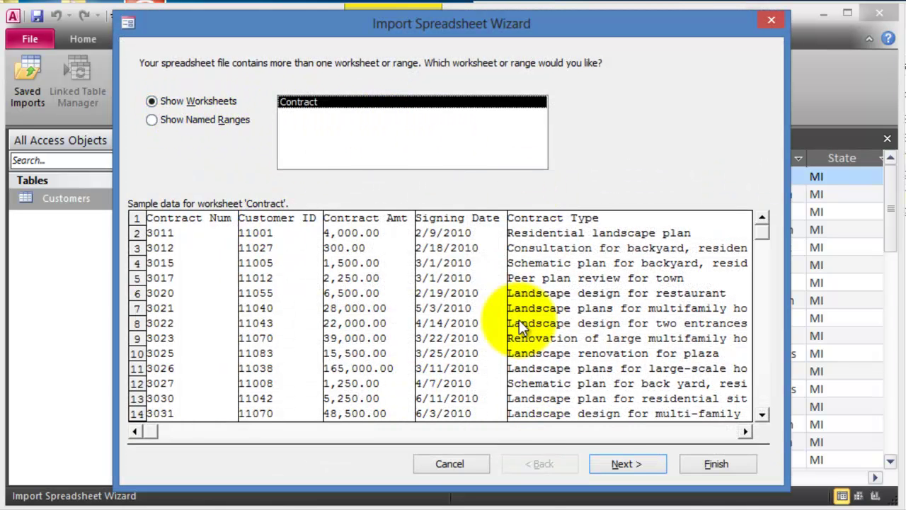
Step: Import the Contract worksheet with first-row column headings, default field options and Contract Num as the chosen primary key
click(627, 463)
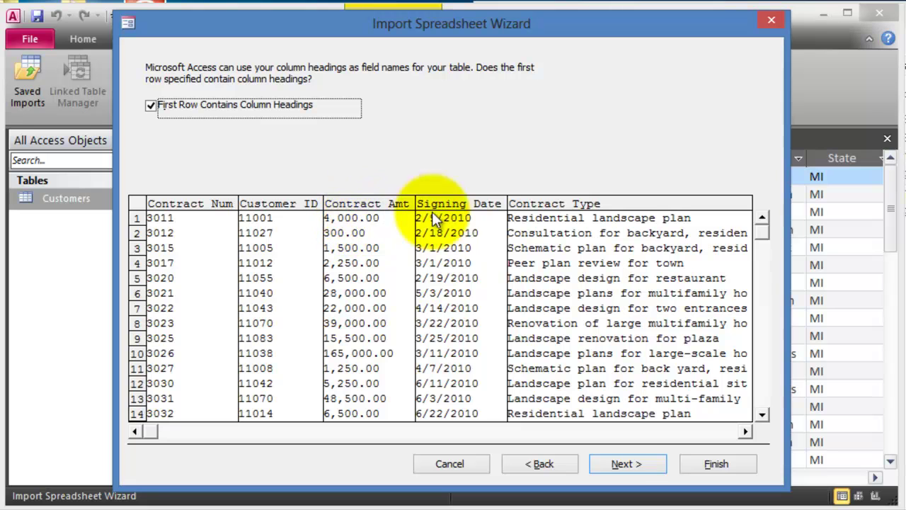
click(628, 463)
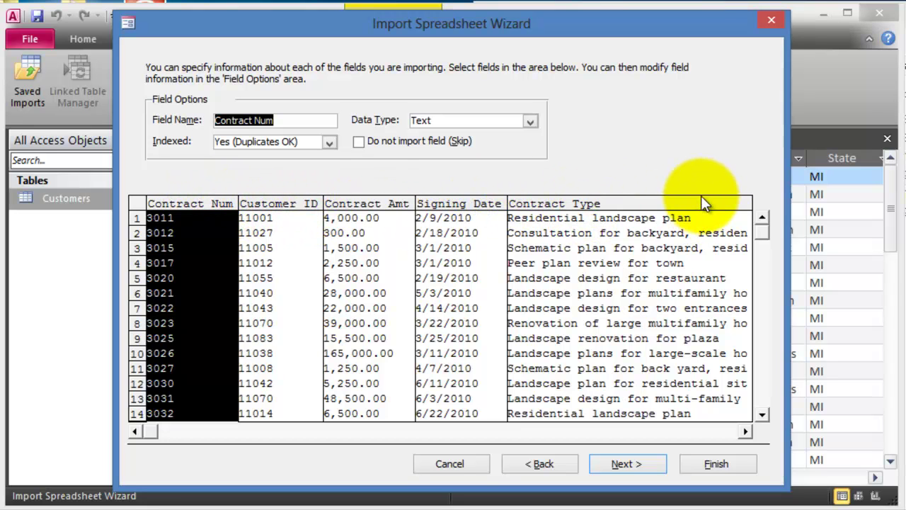
click(647, 469)
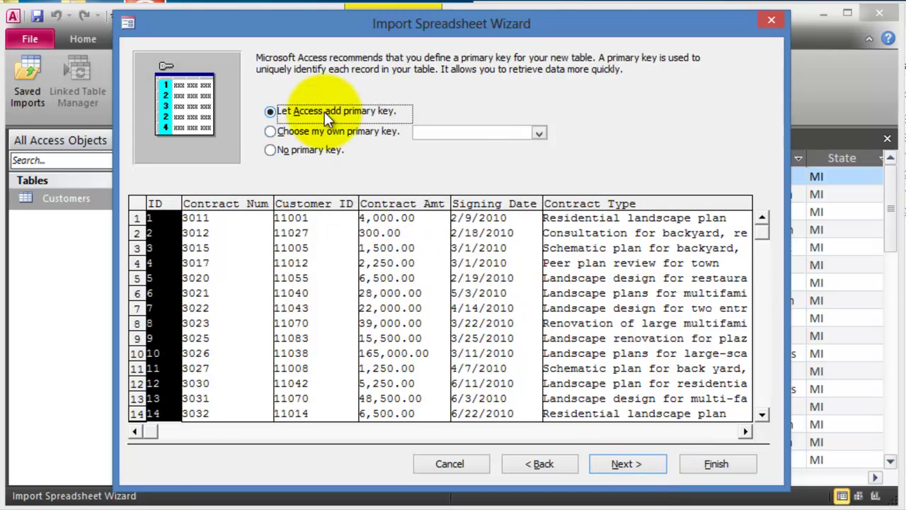
click(285, 132)
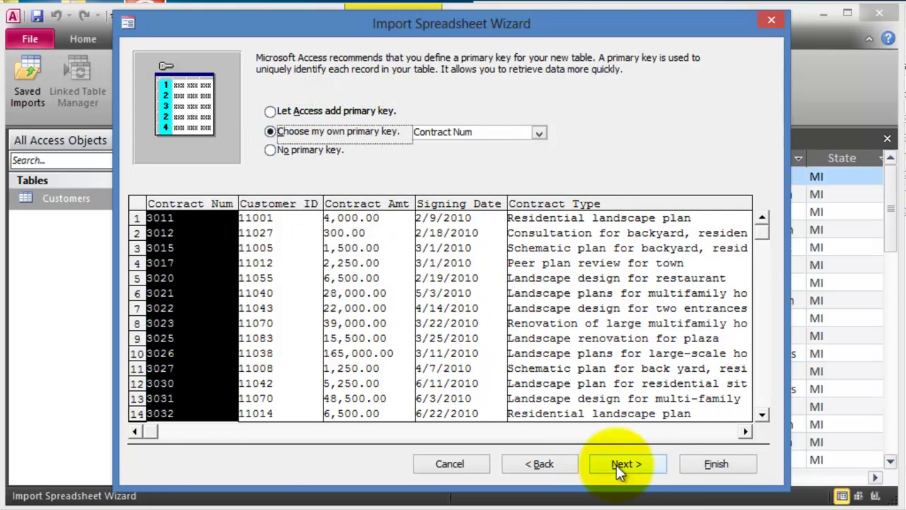
click(621, 465)
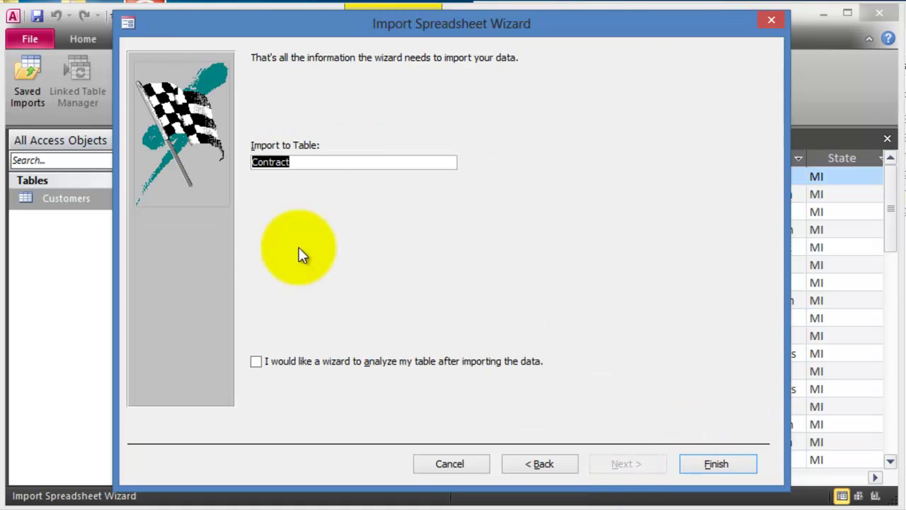
Step: Name the destination table Contracts and complete the contract import without saving the import steps
click(315, 163)
text(s)
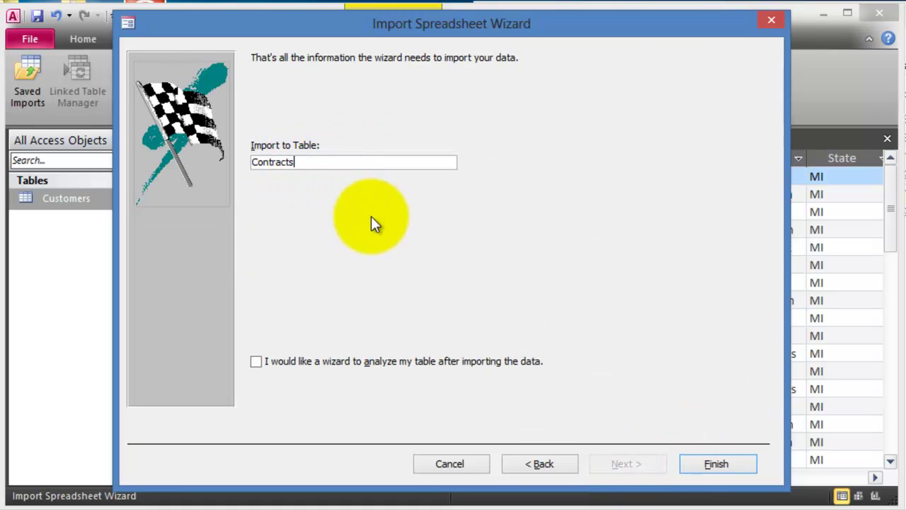
click(712, 464)
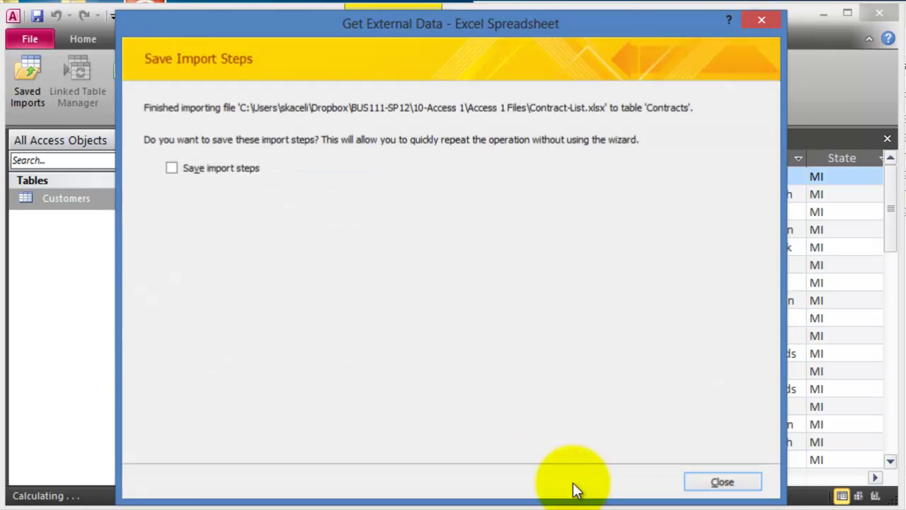
key(Return)
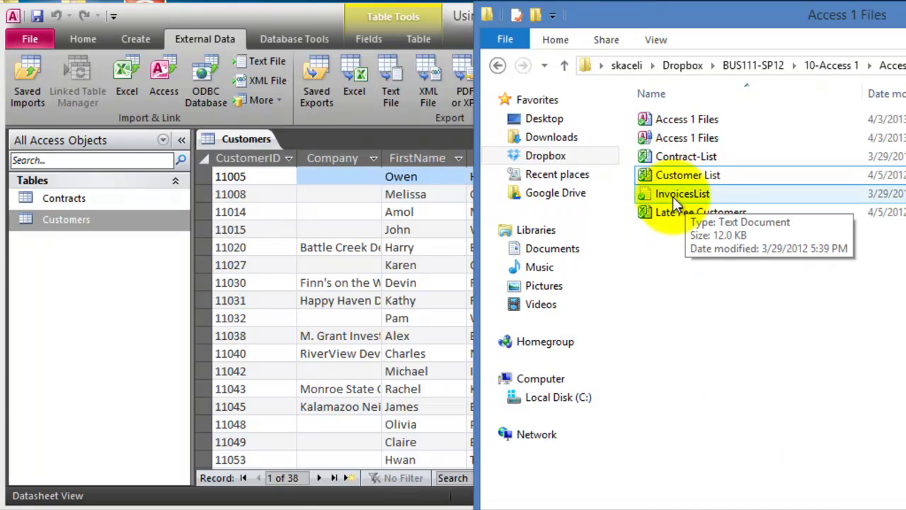
Step: Open the InvoicesList text file in Notepad, examine its column headings and comma-separated invoice records, and close it
click(673, 197)
double_click(672, 196)
drag(361, 0, 548, 40)
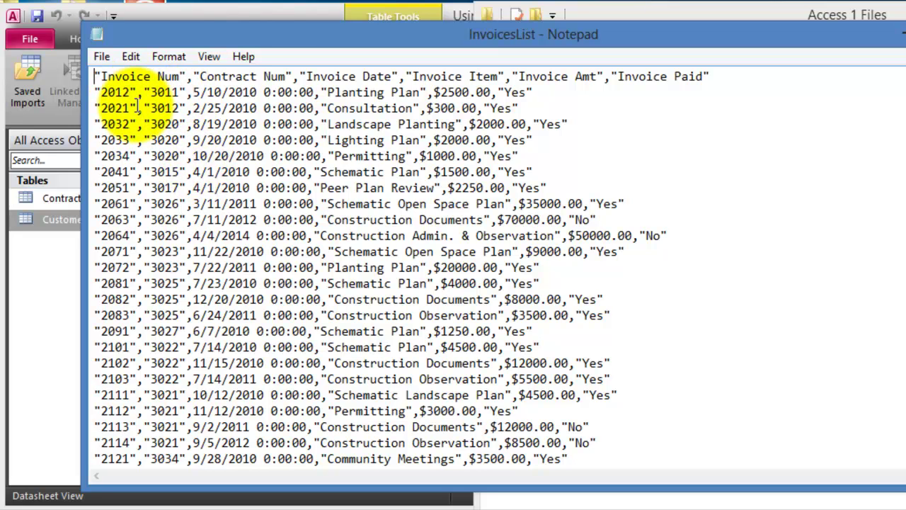
drag(185, 92, 144, 92)
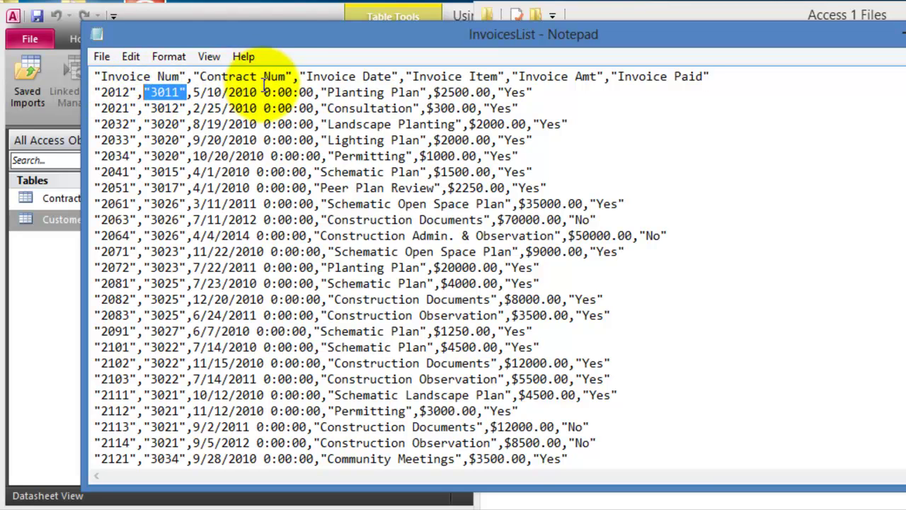
drag(222, 92, 257, 92)
click(321, 92)
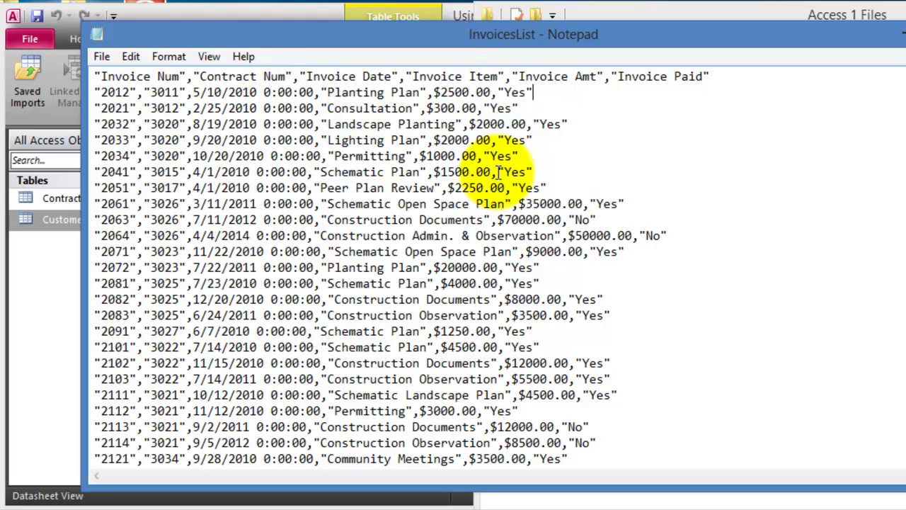
click(544, 92)
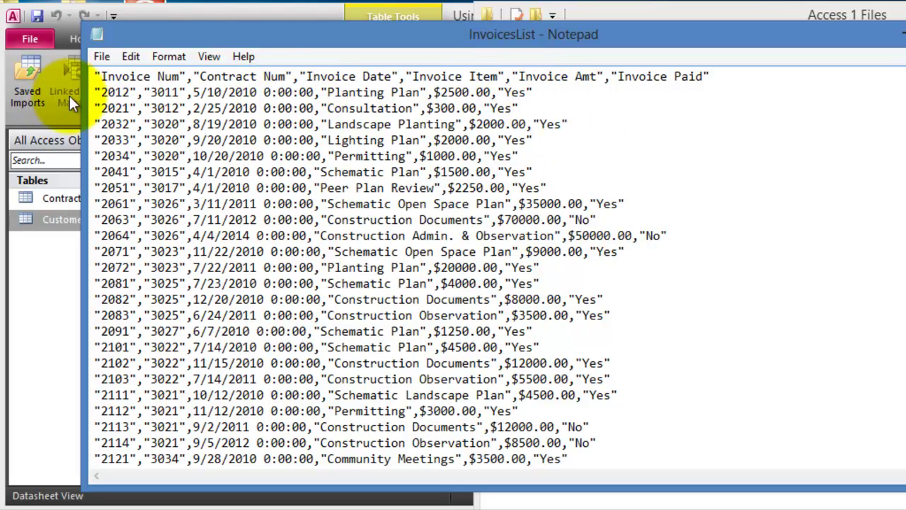
drag(193, 108, 256, 108)
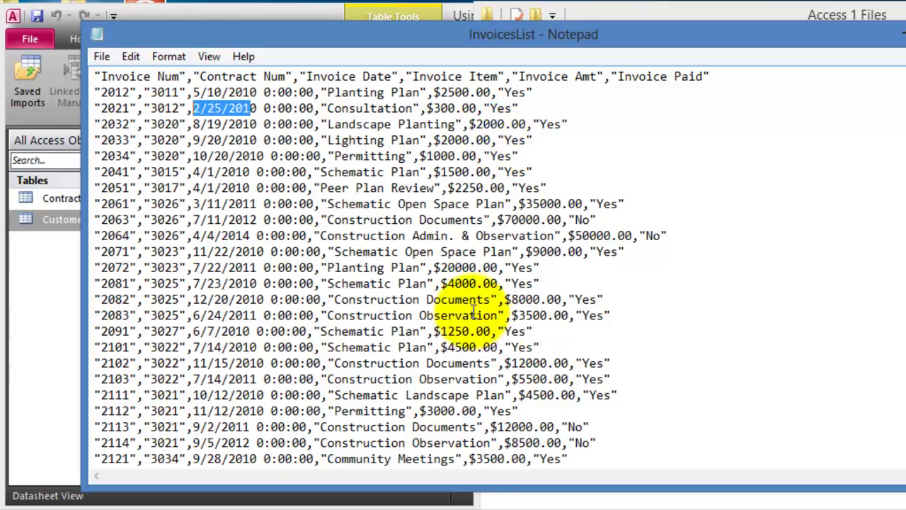
scroll(467, 298, down, 19)
scroll(418, 365, down, 20)
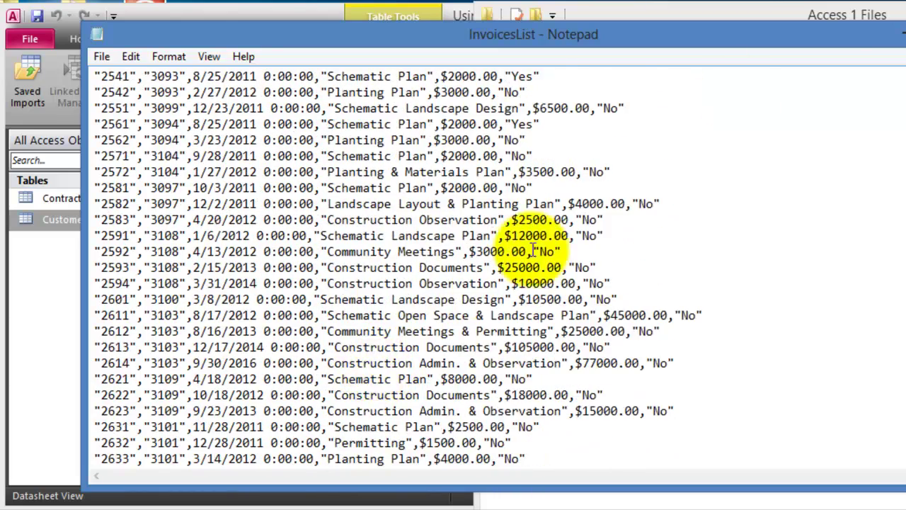
click(896, 39)
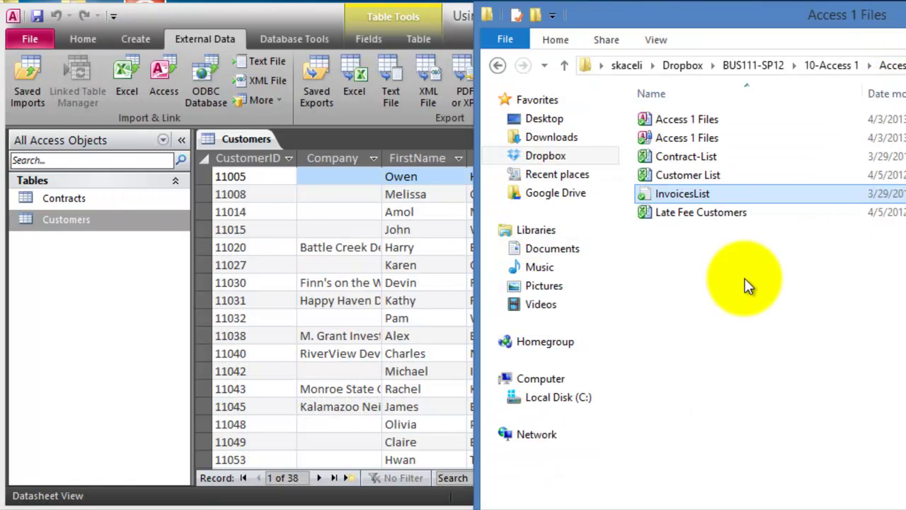
Step: Start a text file import in Access with InvoicesList.txt from the Access 1 Files folder as source for a new table
click(302, 263)
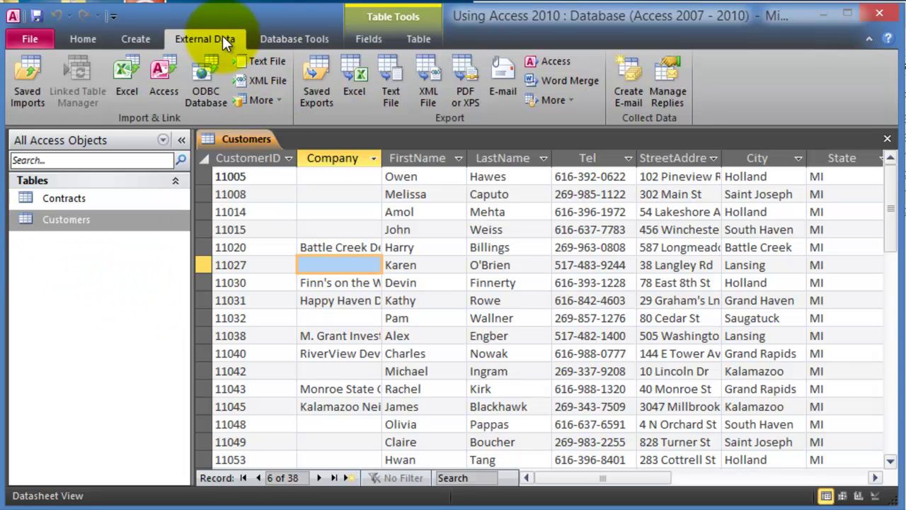
click(275, 67)
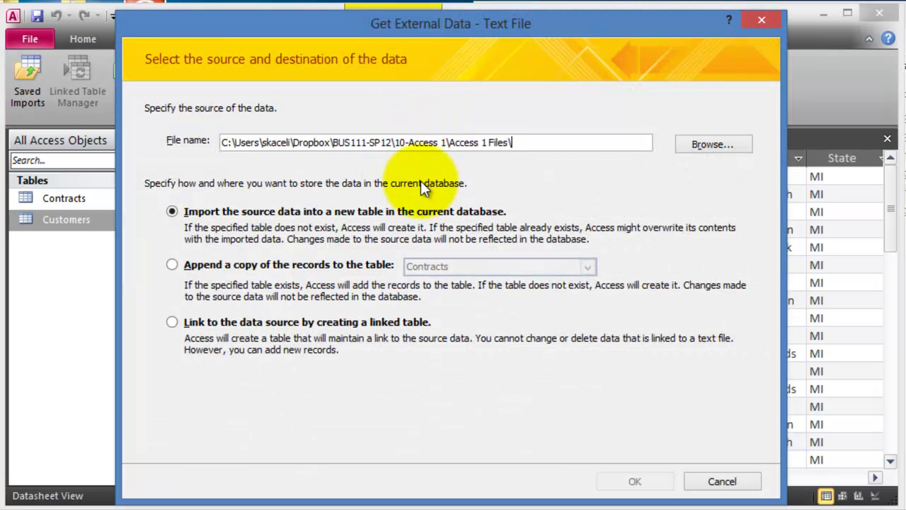
click(712, 144)
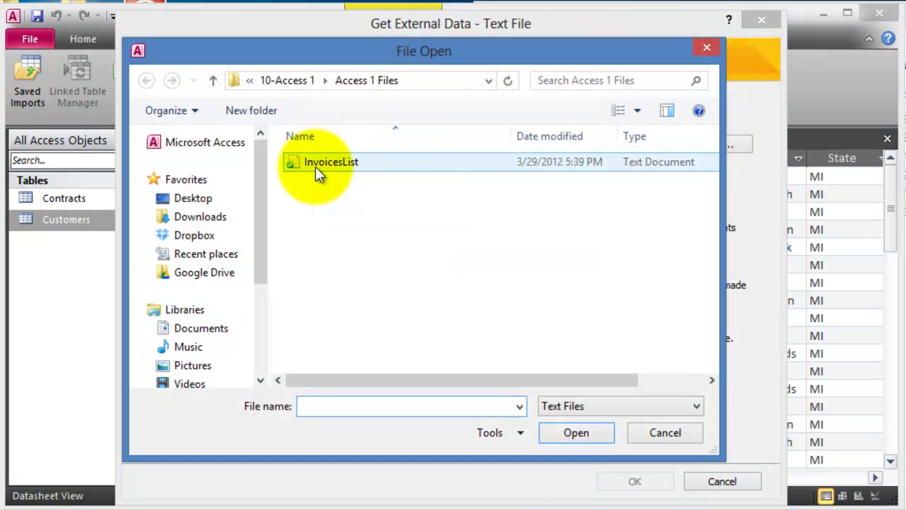
click(324, 163)
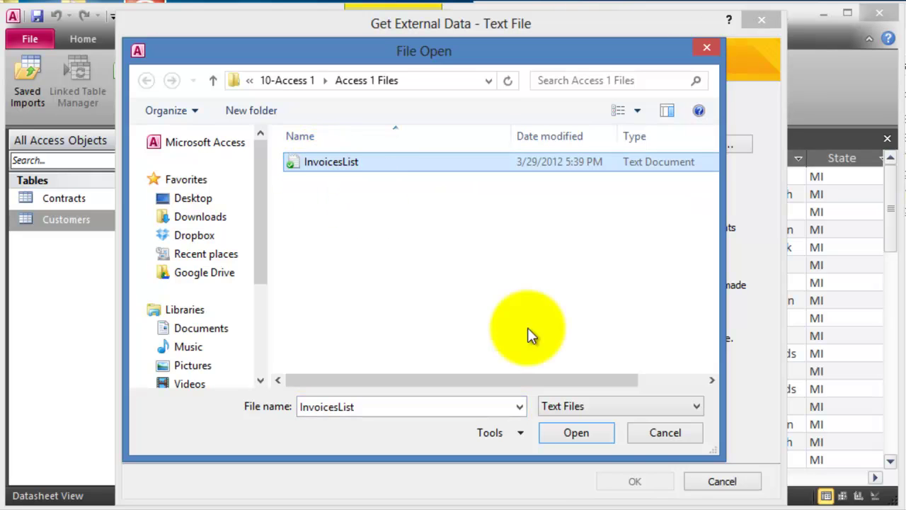
click(579, 432)
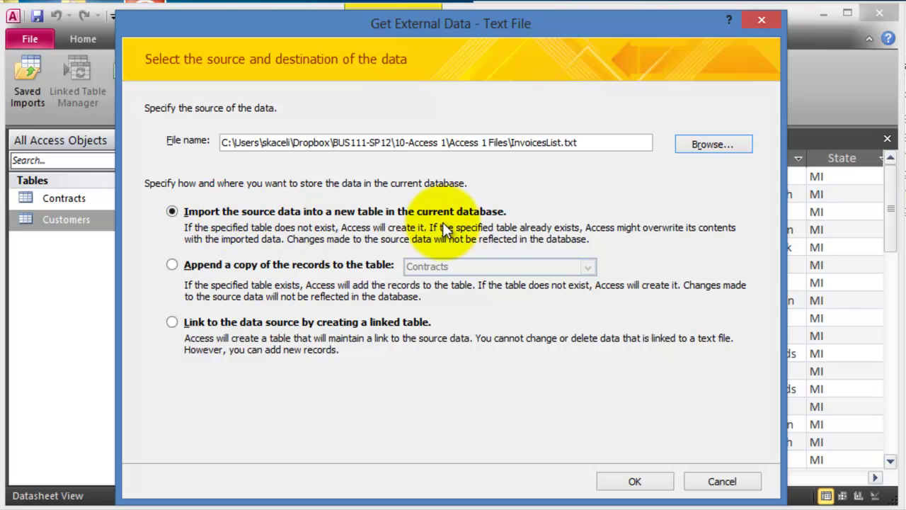
click(635, 480)
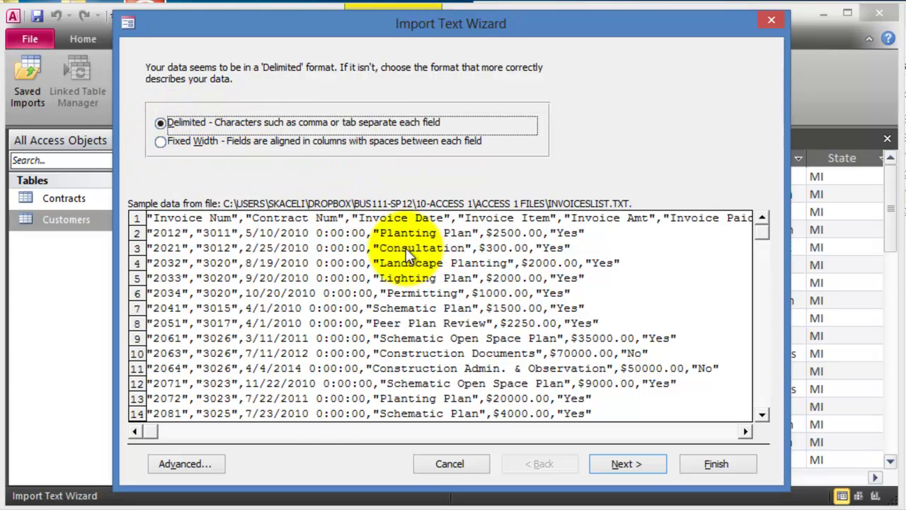
Step: Set the text import to comma-delimited with first-row field names, default field options and Invoice Num as the chosen primary key
click(639, 464)
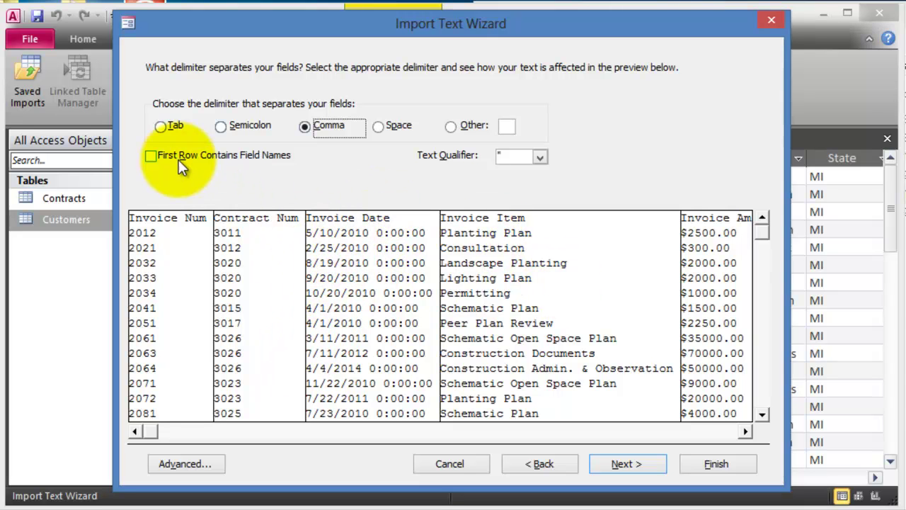
click(148, 155)
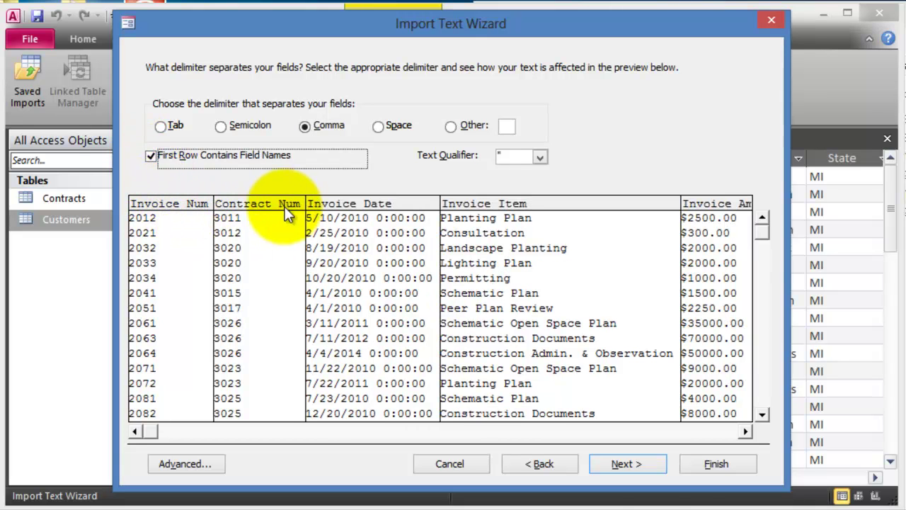
click(626, 464)
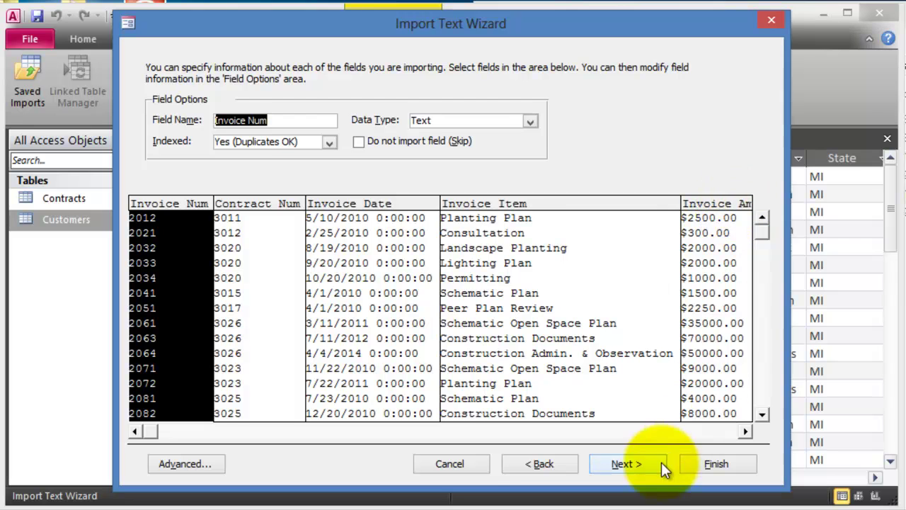
click(627, 464)
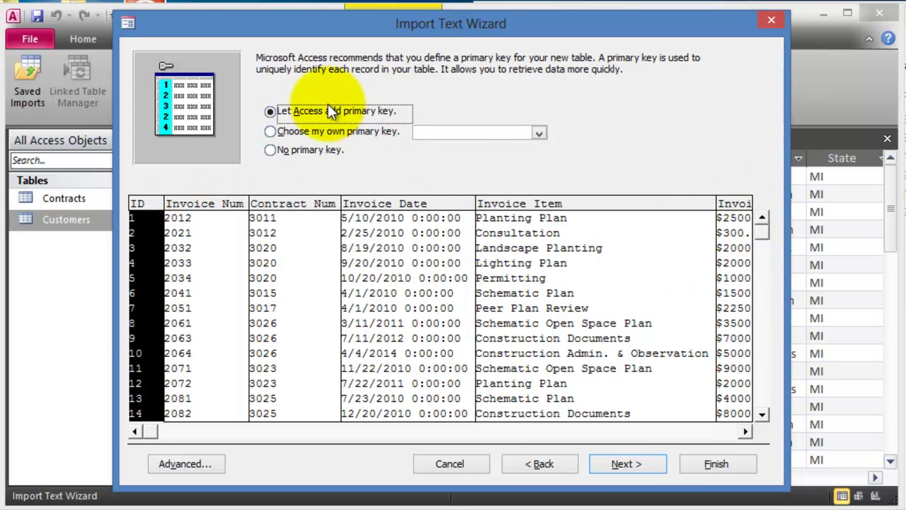
click(322, 133)
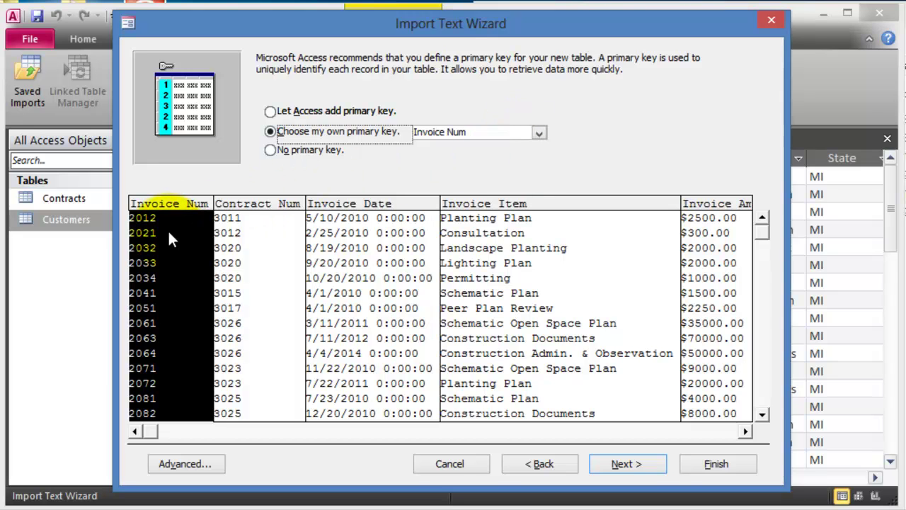
click(641, 466)
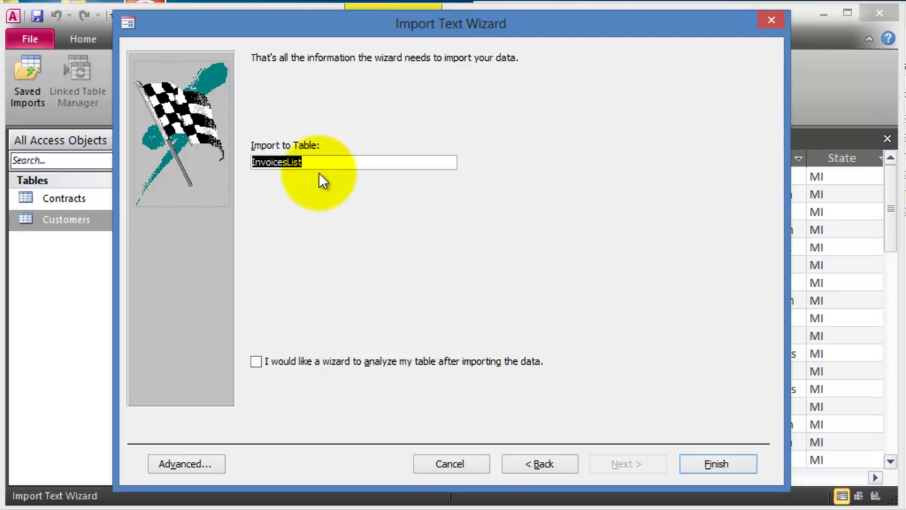
Step: Name the destination table Invoices and finish the text file import
text(Invoices)
key(Return)
click(729, 480)
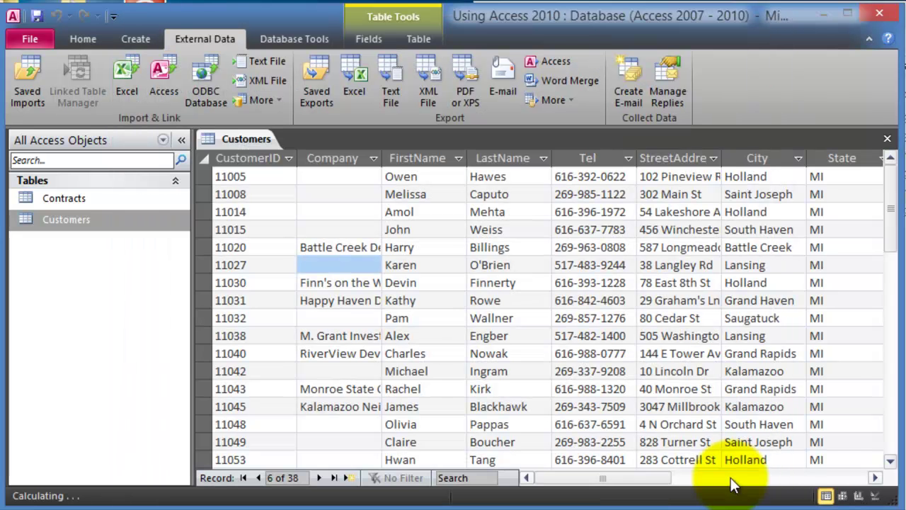